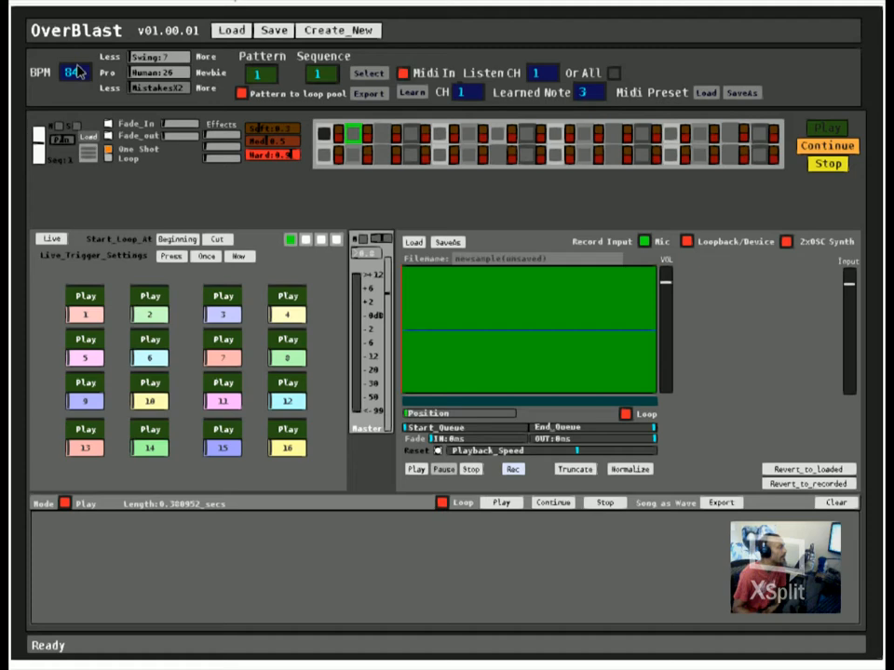
Step: Set Swing to 15 and Human to 33 for the pattern playback
mouse_move(80, 57)
left_mouse_down()
mouse_move(81, 79)
mouse_move(83, 62)
mouse_move(85, 69)
left_mouse_up()
mouse_move(164, 57)
left_mouse_down()
mouse_move(178, 61)
mouse_move(139, 62)
mouse_move(189, 58)
mouse_move(147, 63)
mouse_move(168, 74)
mouse_move(139, 91)
mouse_move(158, 59)
left_mouse_up()
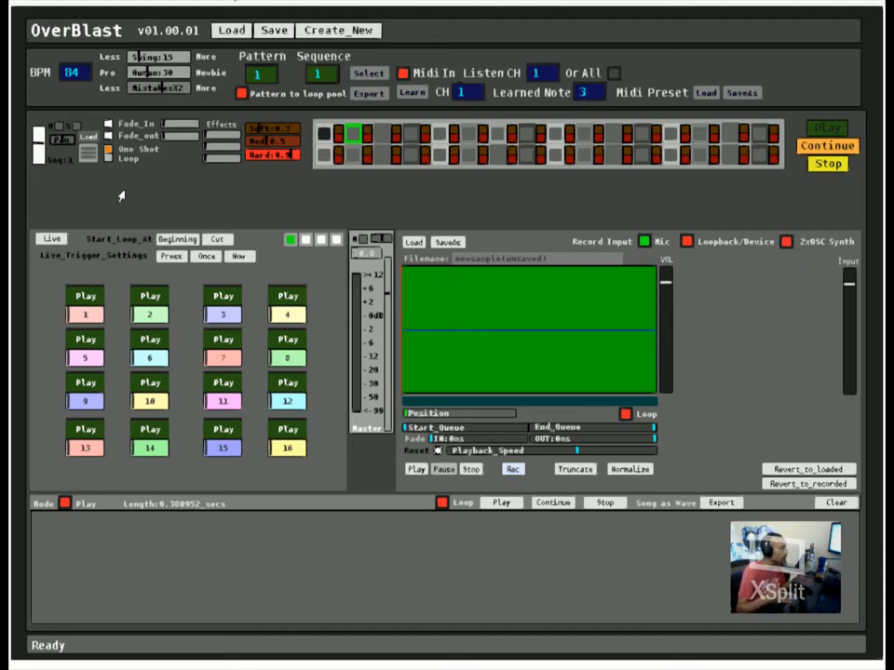
left_click(138, 71)
left_click_drag(165, 74, 148, 73)
left_click(170, 86)
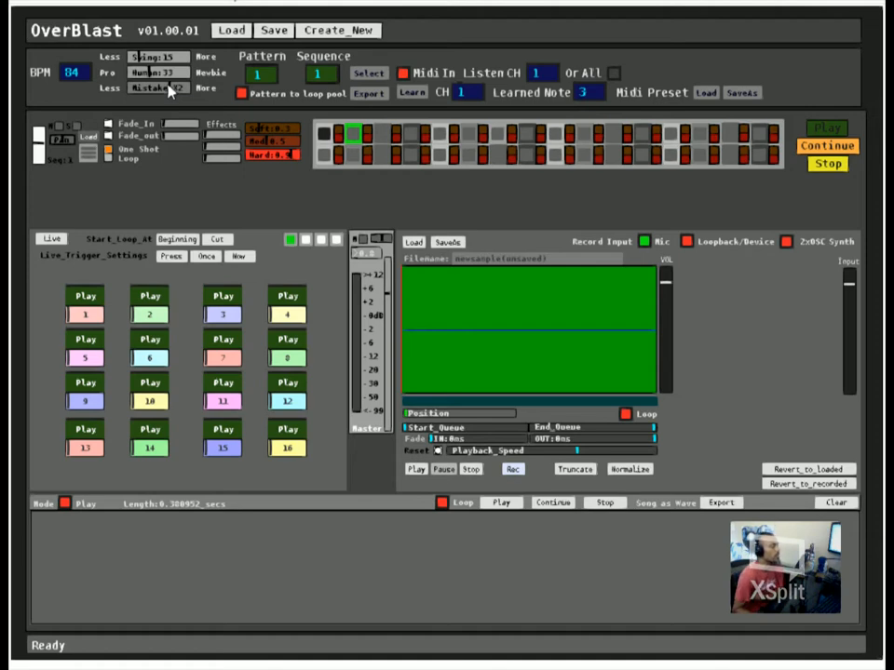
Step: Set Swing to 39, Human to 1 and Mistakes to X0
left_click(160, 58)
left_click_drag(160, 58, 147, 62)
left_click(150, 72)
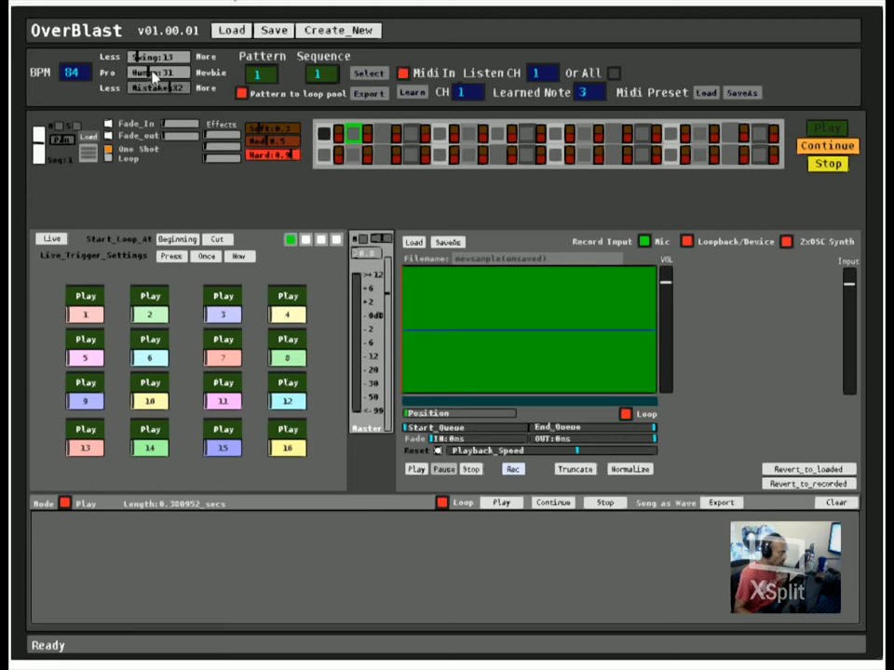
left_click_drag(156, 71, 198, 91)
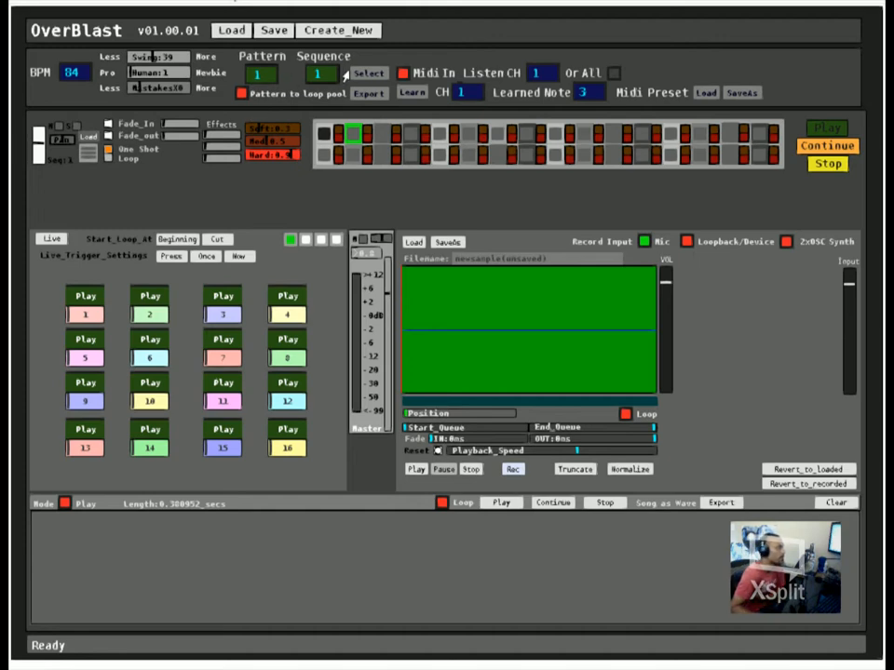
Step: Switch to sequence 2 of pattern 1
mouse_move(302, 78)
left_mouse_down()
mouse_move(328, 77)
mouse_move(320, 77)
left_mouse_up()
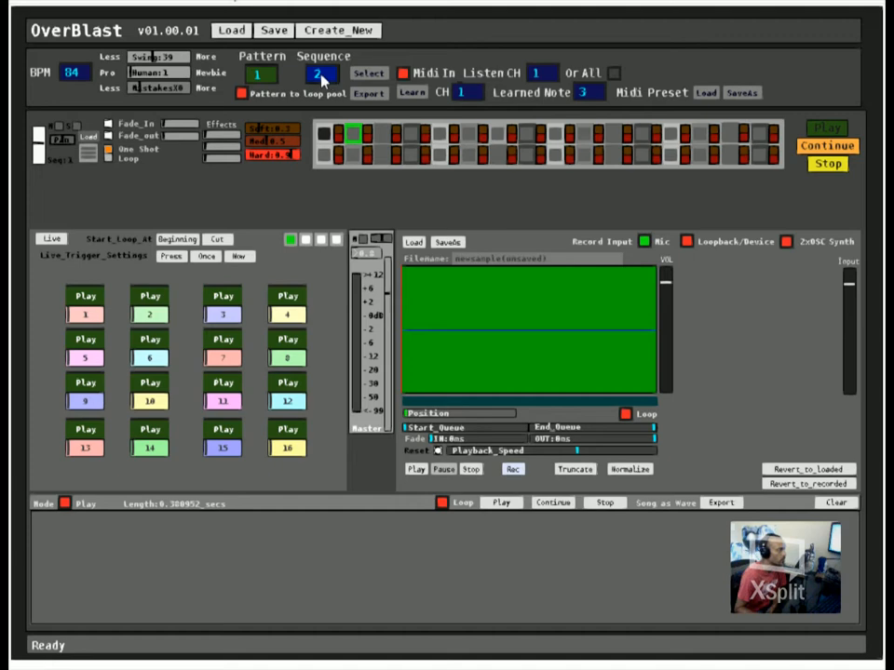
left_click(372, 75)
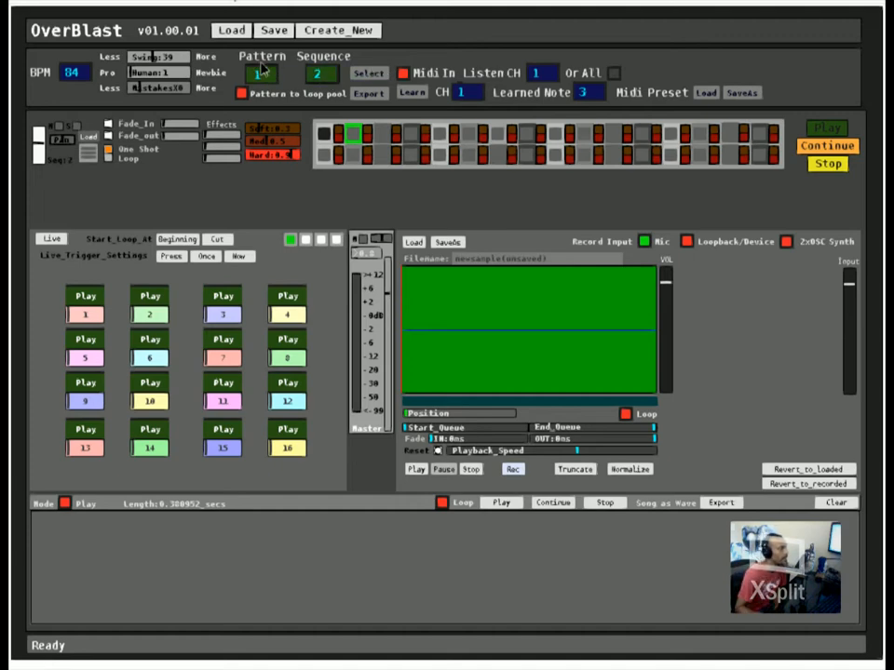
Step: Try out higher pattern numbers up to 12 and select sequence 5 of pattern 1
left_click_drag(262, 71, 285, 78)
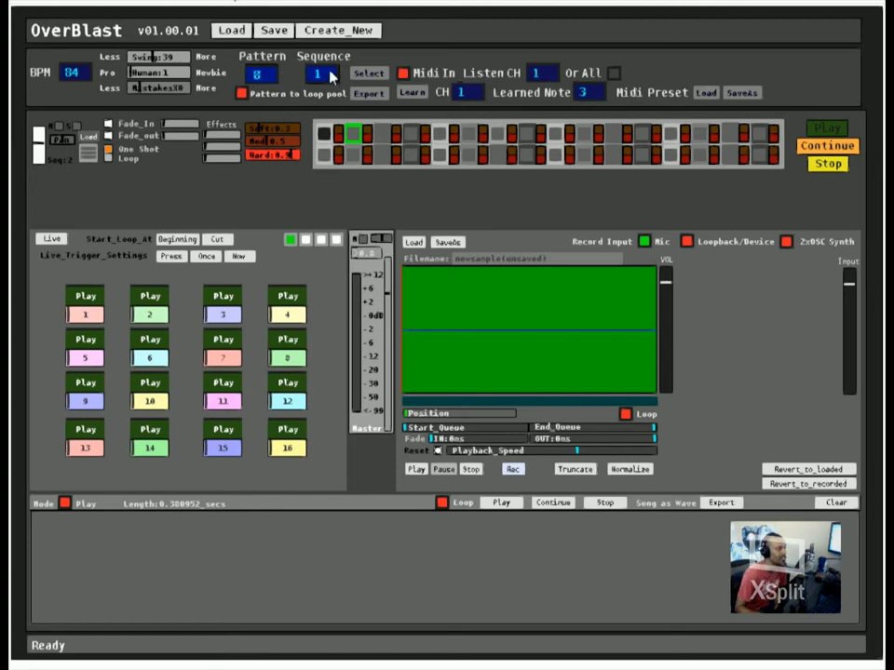
scroll(270, 75, "up", 4)
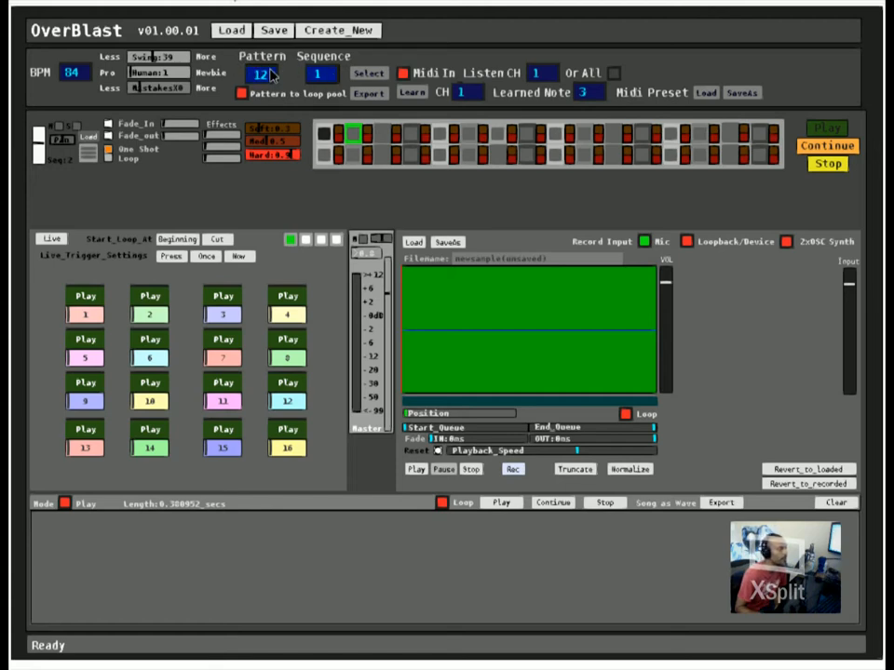
scroll(266, 75, "down", 11)
scroll(320, 79, "up", 4)
left_click(380, 79)
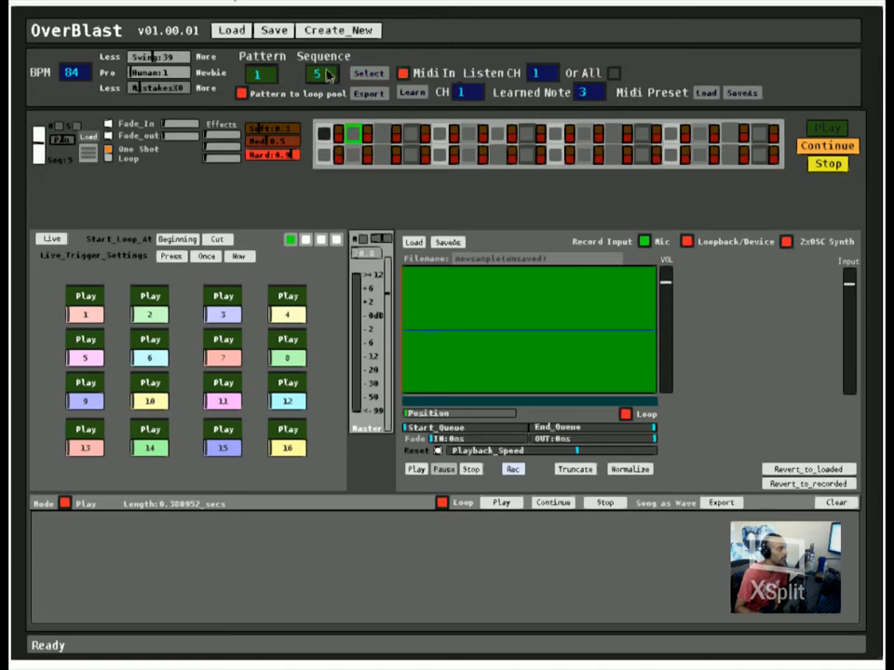
scroll(327, 76, "down", 1)
scroll(327, 76, "up", 2)
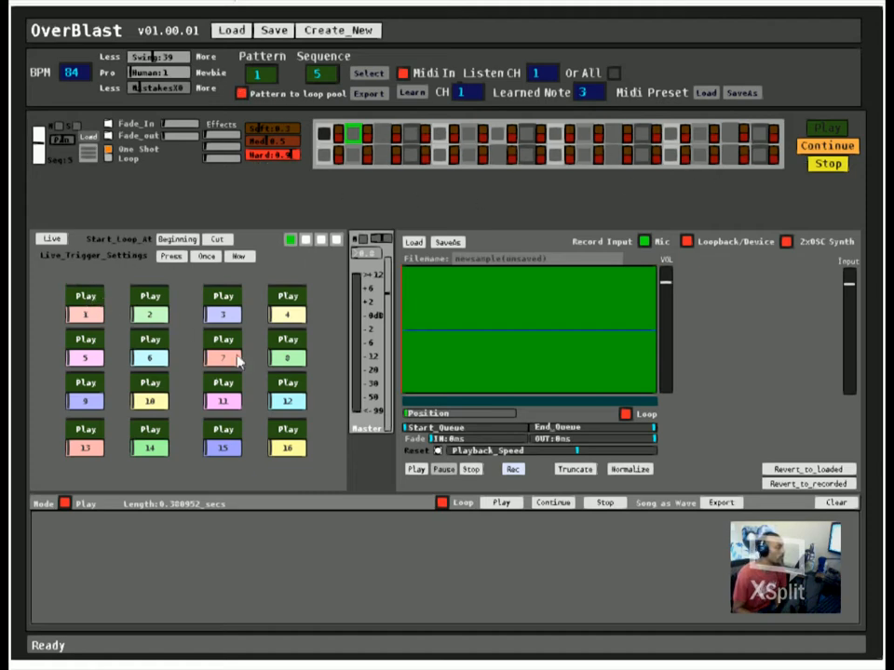
Step: Enable Pattern to loop pool with the loop pool's Live/Edit toggle showing Edit
left_click(42, 240)
left_click(42, 240)
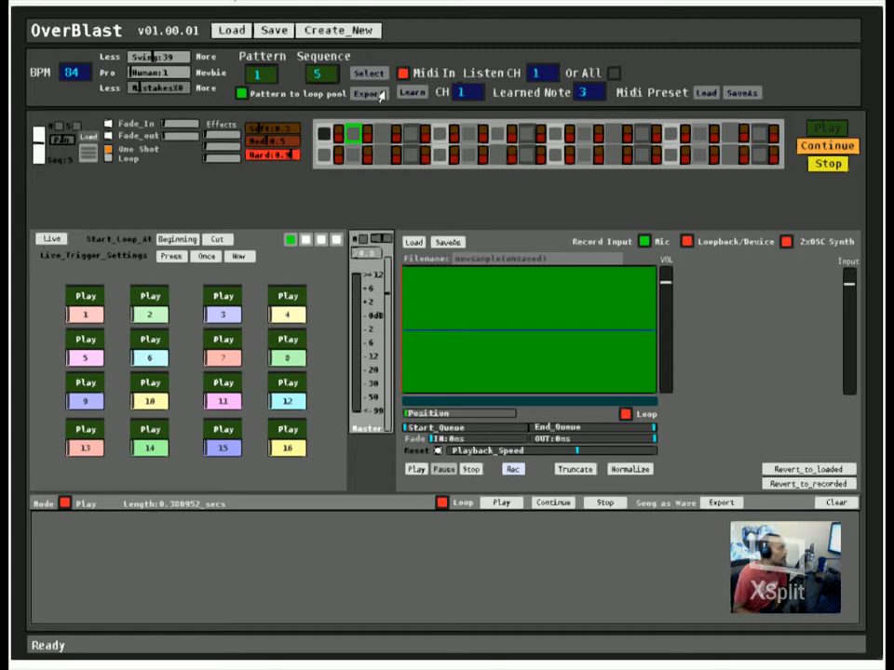
left_click(51, 238)
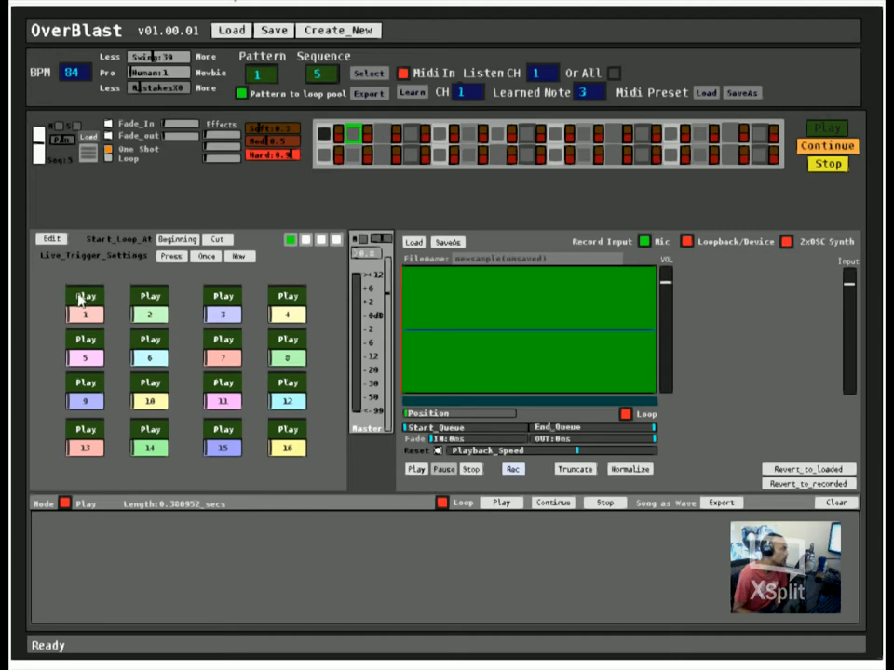
left_click(242, 93)
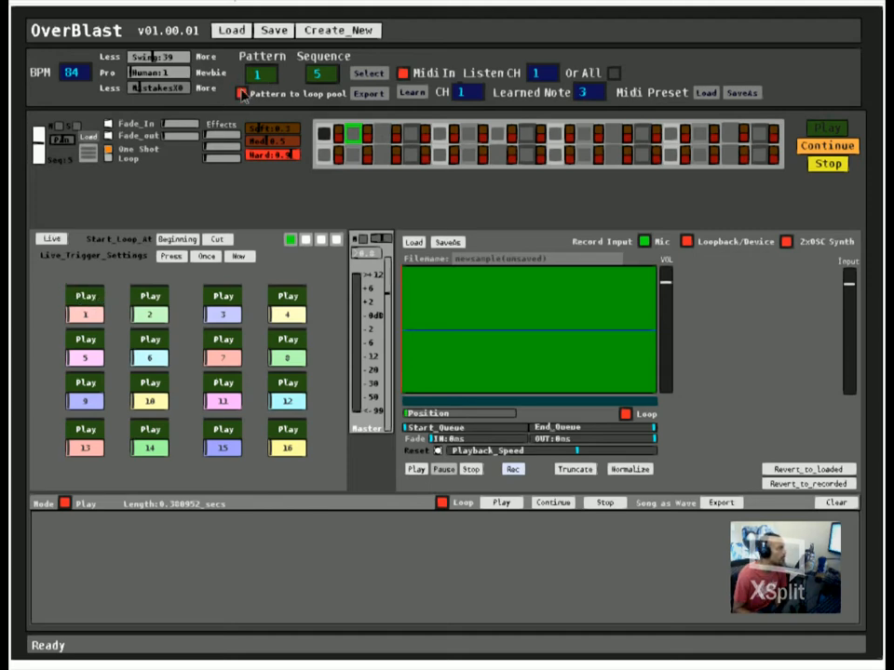
left_click(242, 93)
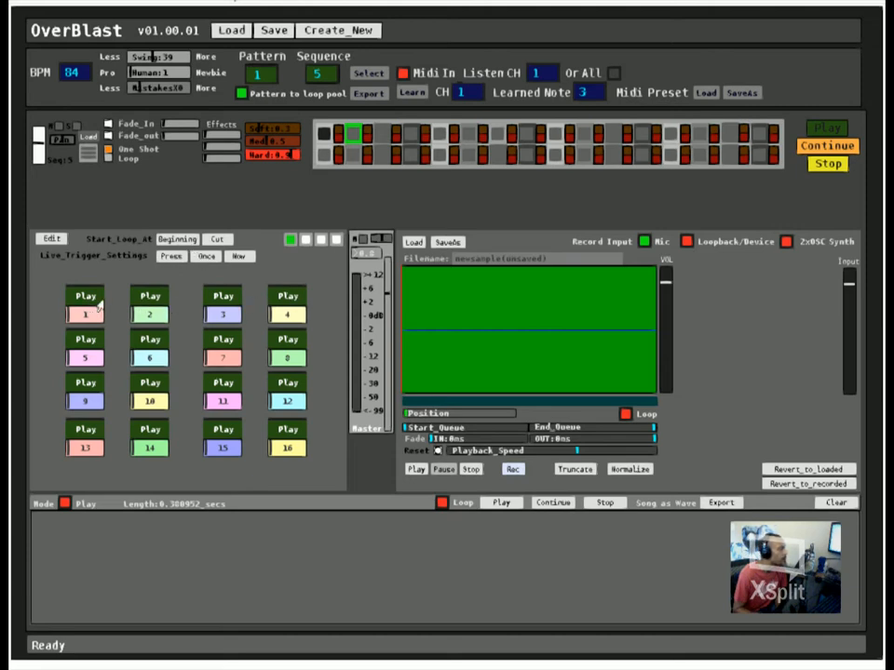
Step: Look through the four loop pool banks covering slots 1 to 64 and return to the first bank
left_click(307, 242)
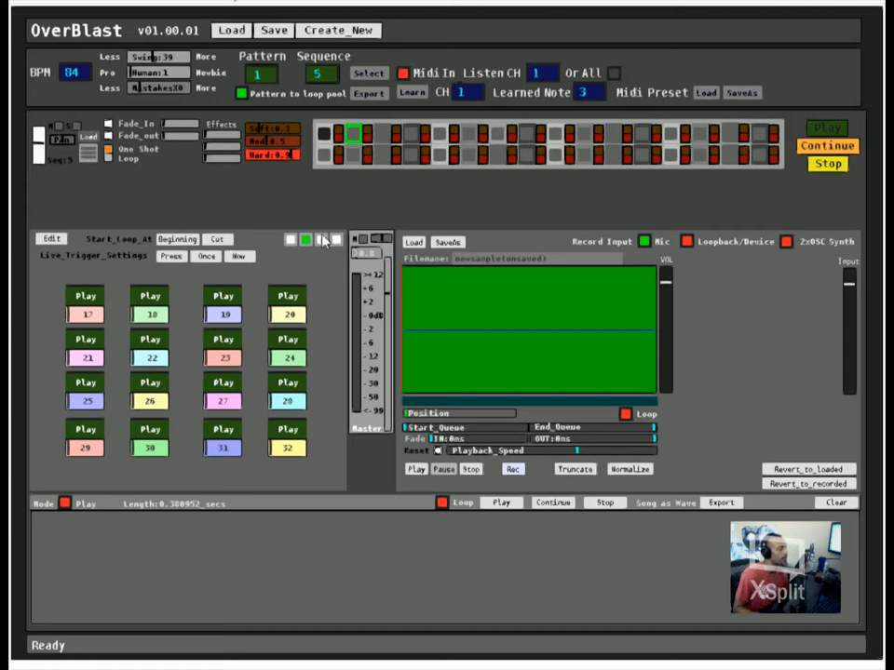
left_click(322, 240)
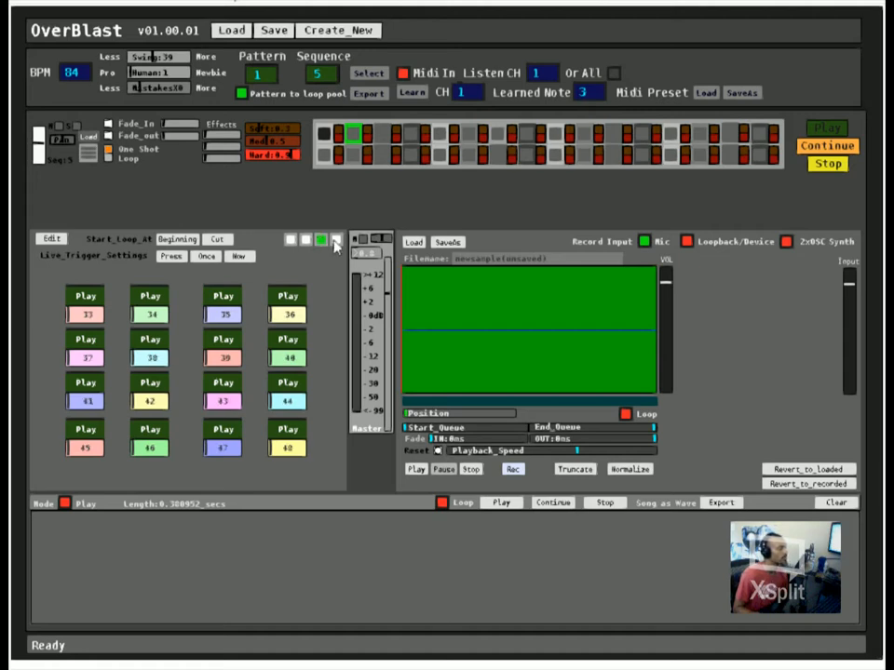
left_click(337, 240)
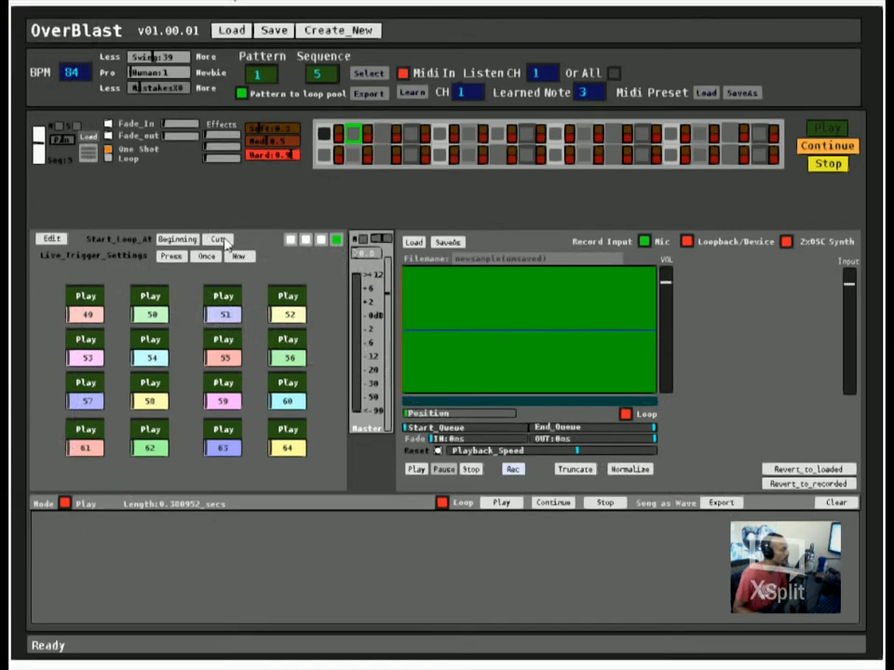
left_click(293, 241)
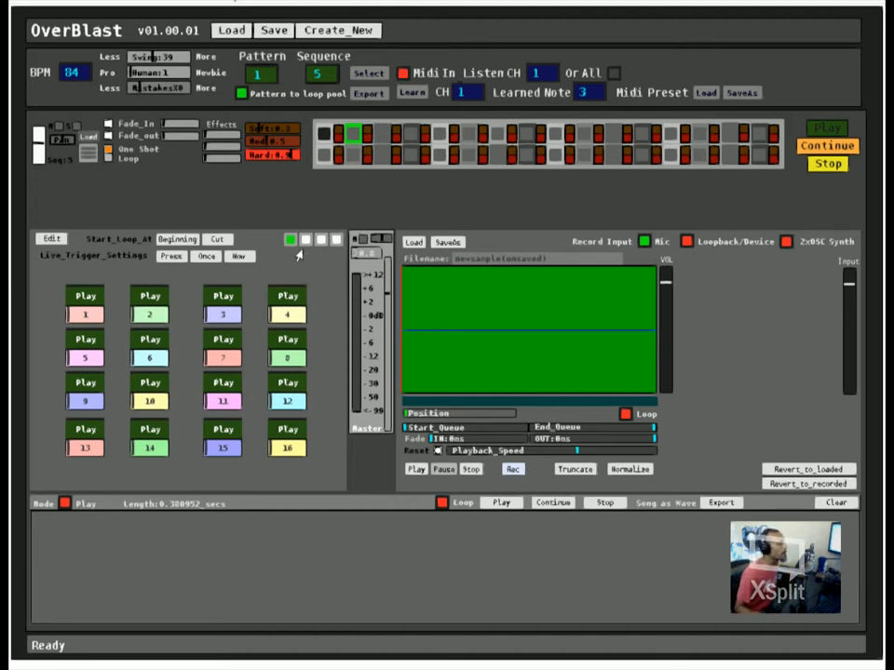
left_click(306, 241)
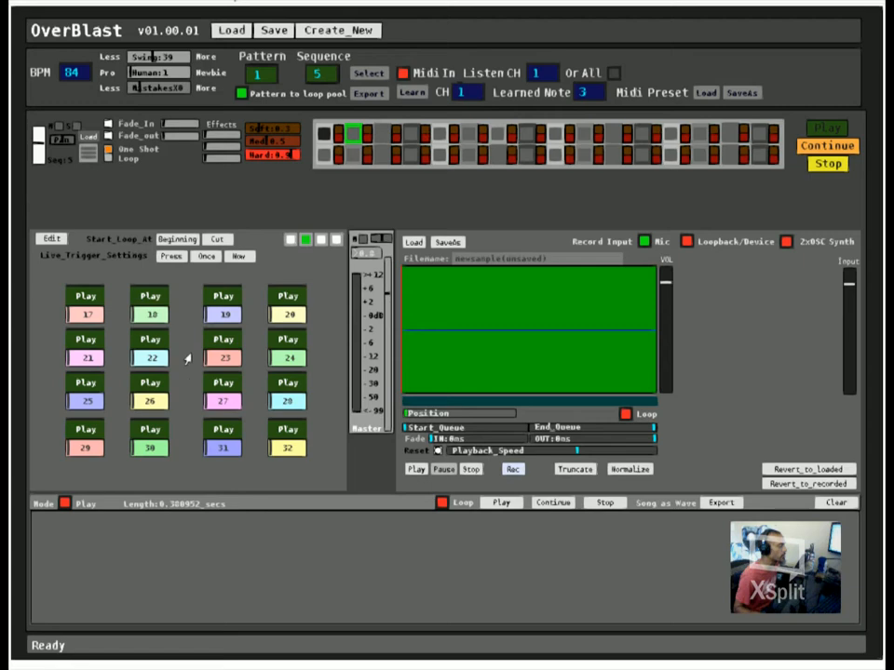
left_click(292, 242)
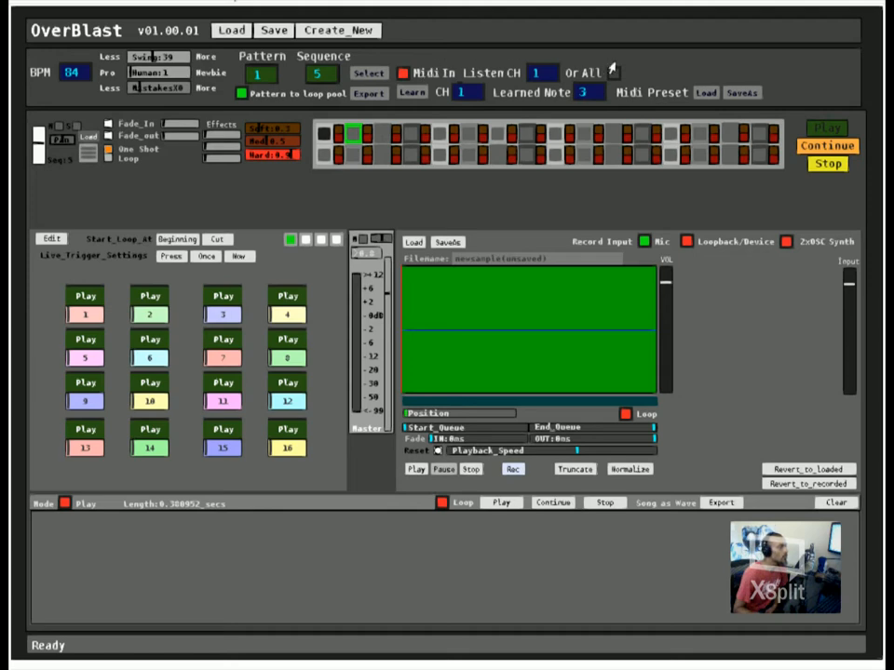
Step: Turn Midi In on and back off
left_click(401, 72)
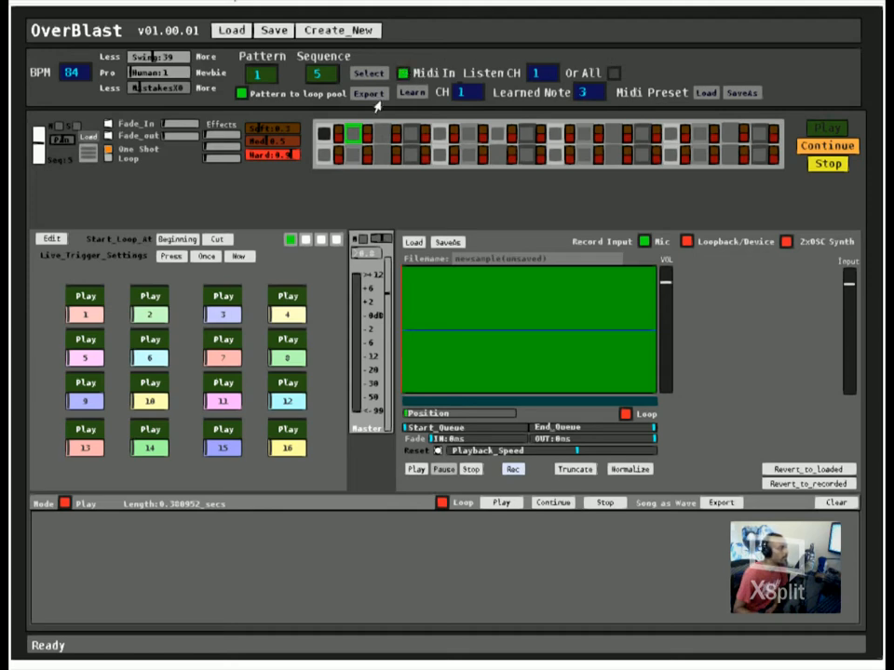
left_click(402, 73)
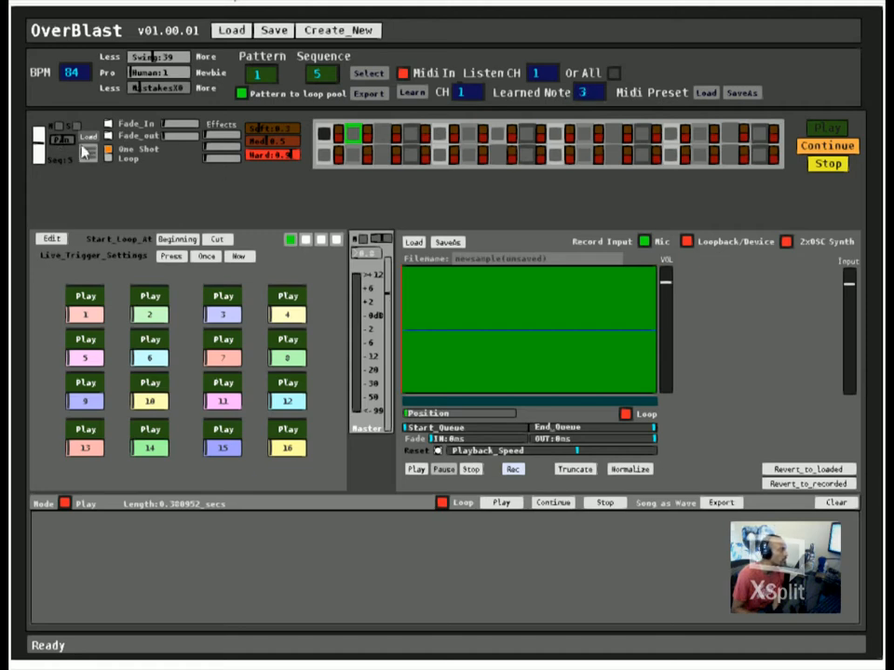
Step: Select sequence 1 of pattern 1
left_click(331, 78)
type("1")
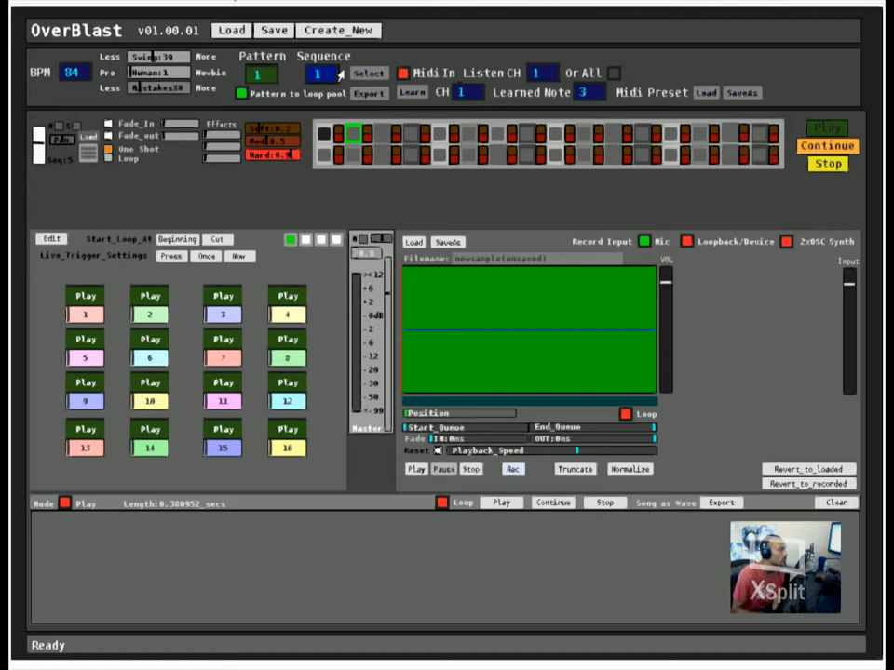
left_click(371, 74)
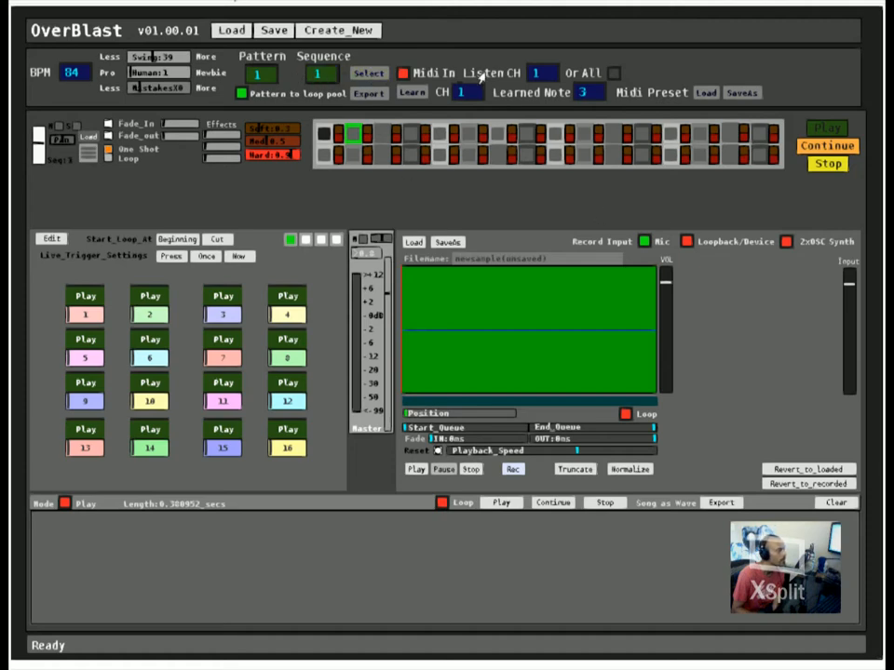
Step: Enable Midi In, try scrolling the sequence number, and disable Midi In again
left_click(404, 74)
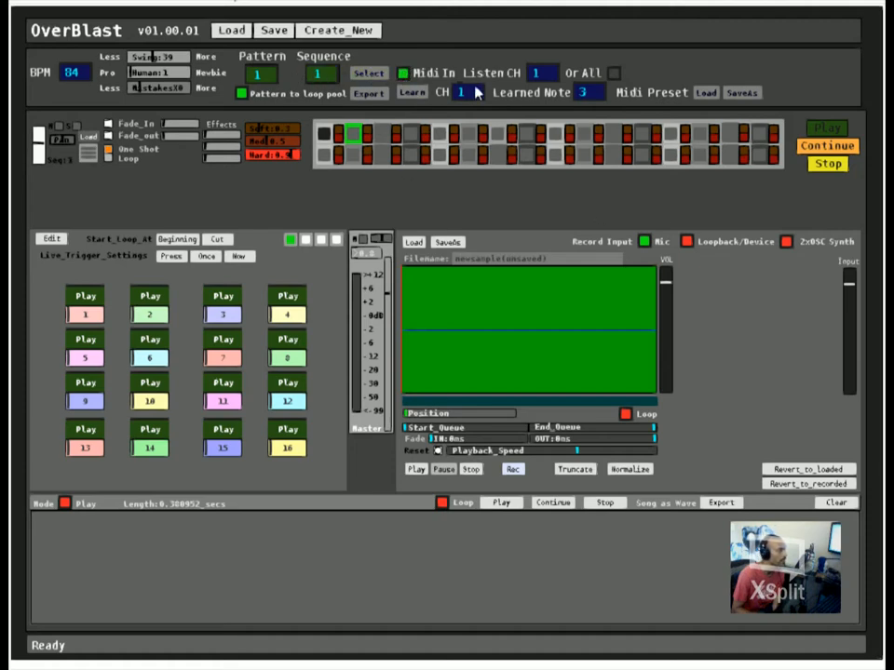
scroll(466, 91, "up", 5)
scroll(476, 91, "down", 5)
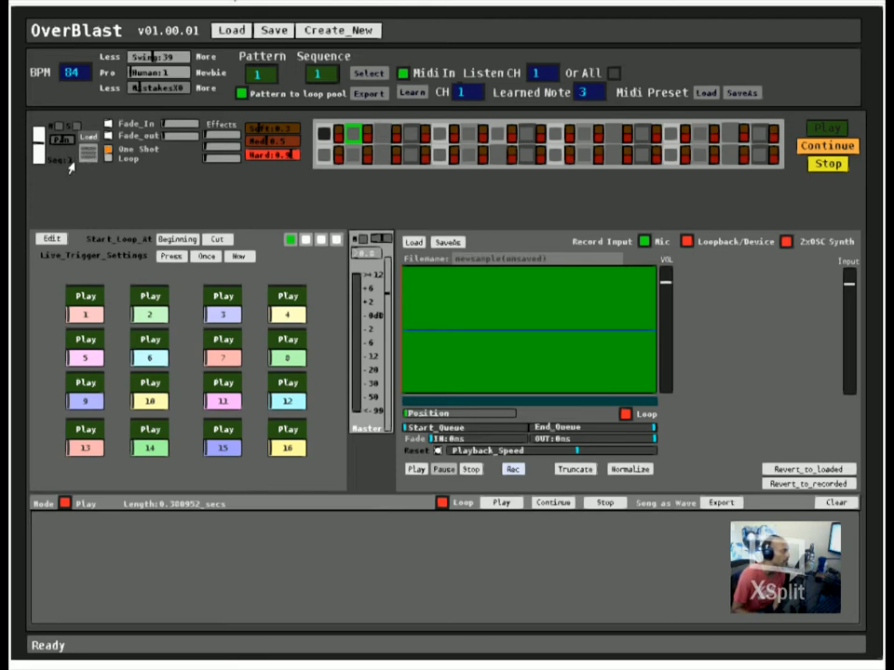
left_click_drag(327, 68, 250, 58)
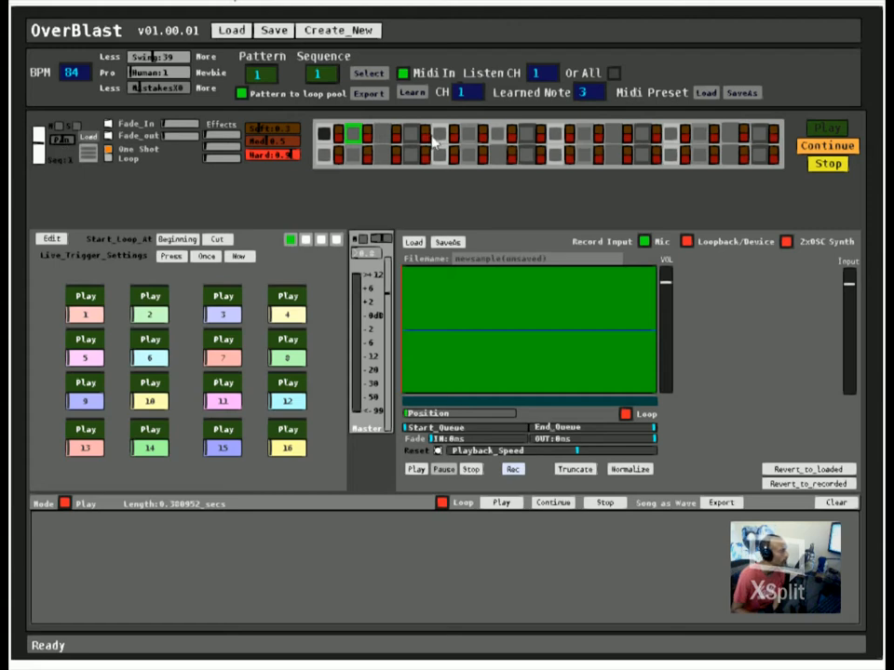
left_click(403, 73)
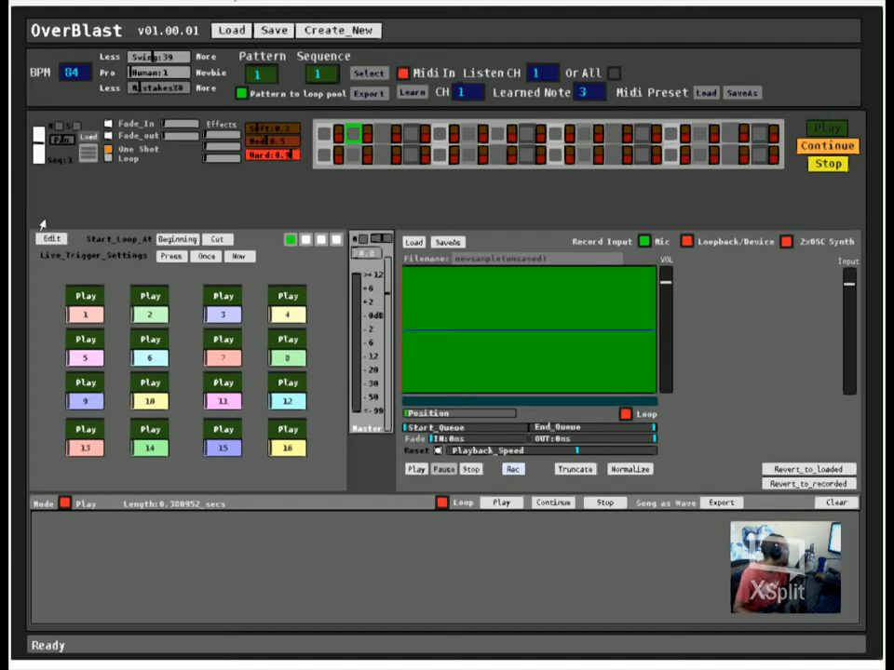
Step: Load a sample into sequence 1 and set the tempo to 95 BPM
left_click(88, 133)
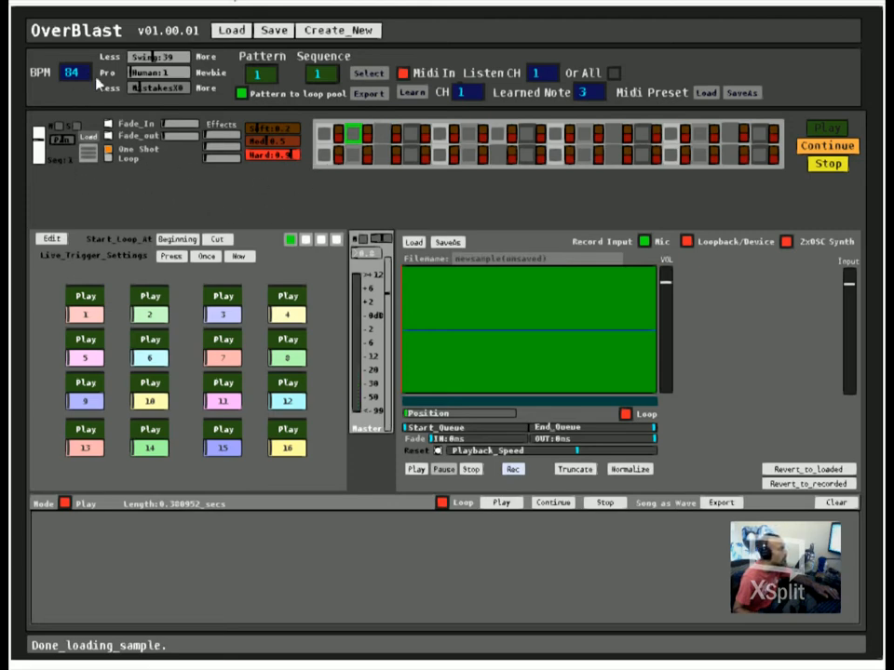
left_click_drag(81, 67, 82, 62)
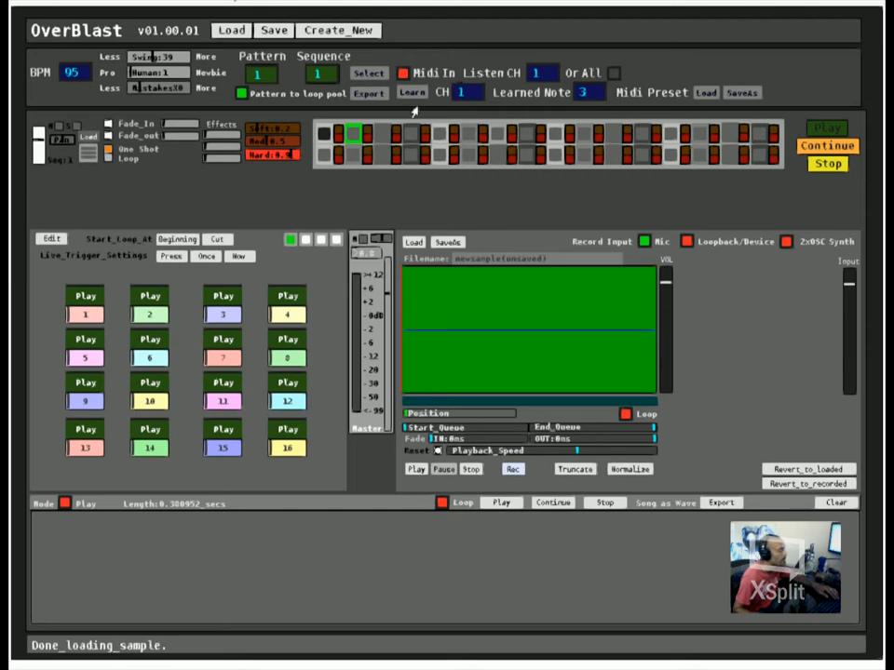
Step: Play pattern 1 to hear the sample loaded in sequence 1
left_click(826, 129)
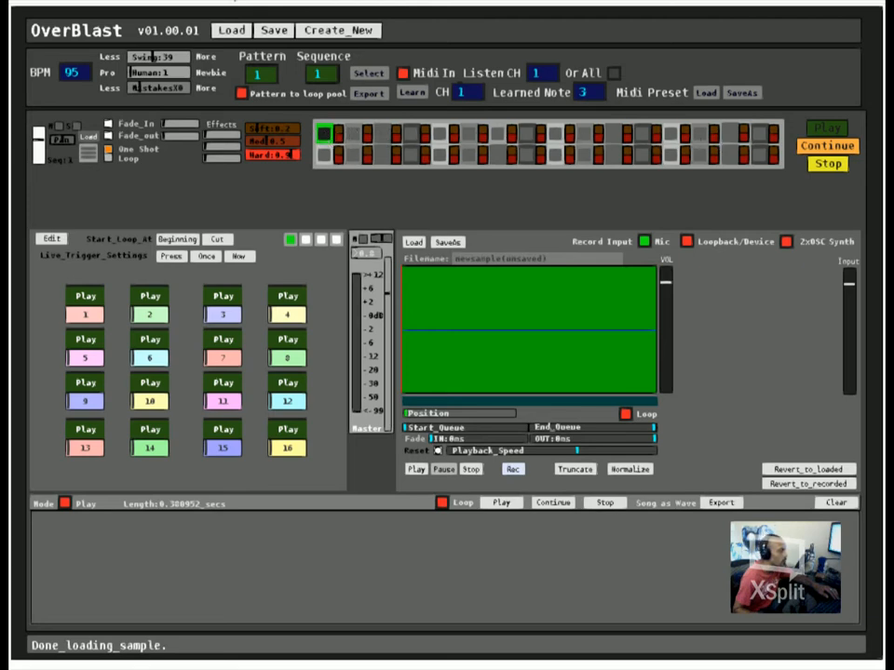
left_click(827, 131)
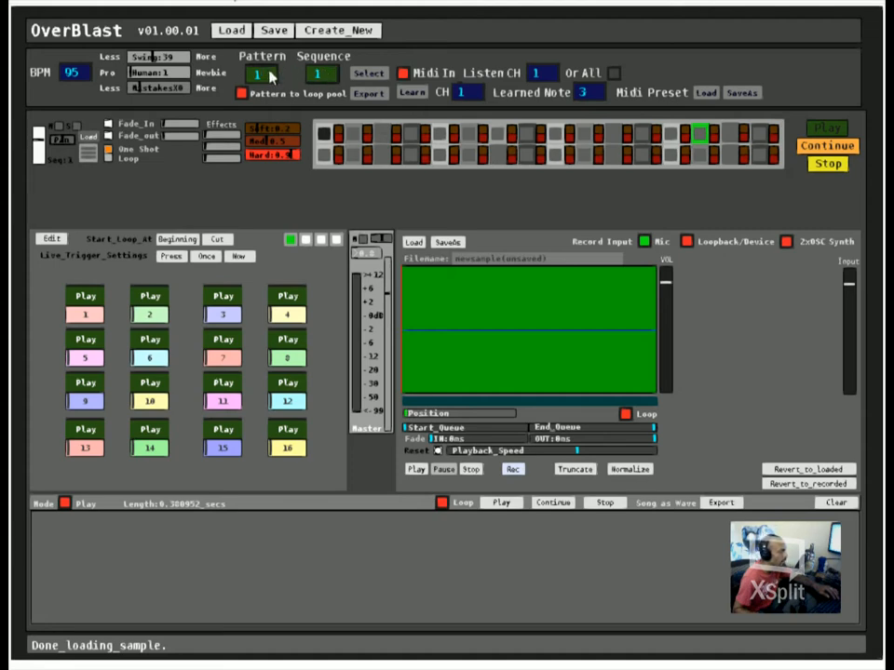
Step: Activate the first and third steps in the upper row of sequence 2 and continue the pattern's playback
left_click(323, 69)
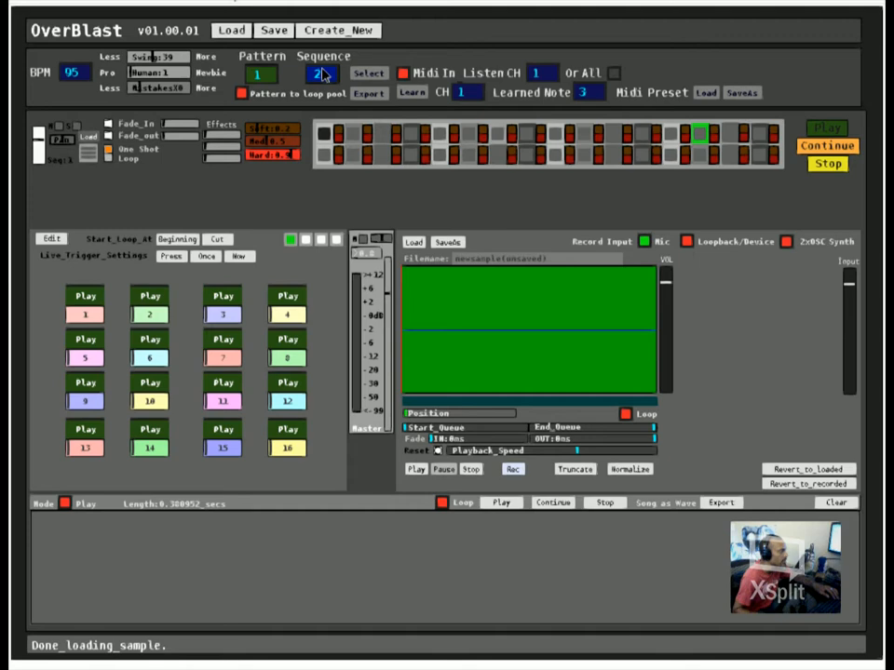
left_click(380, 74)
left_click(327, 134)
left_click(383, 134)
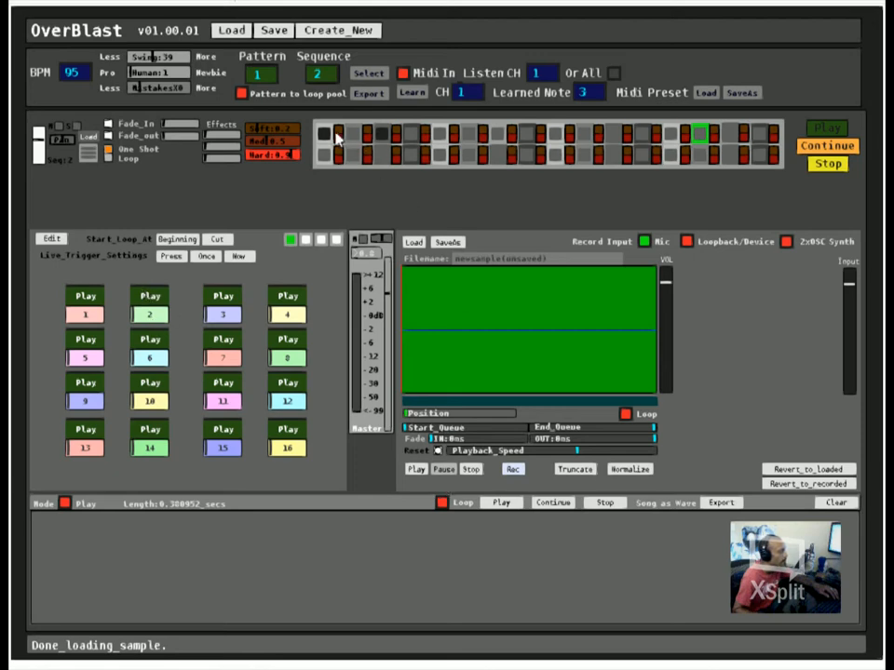
left_click(88, 152)
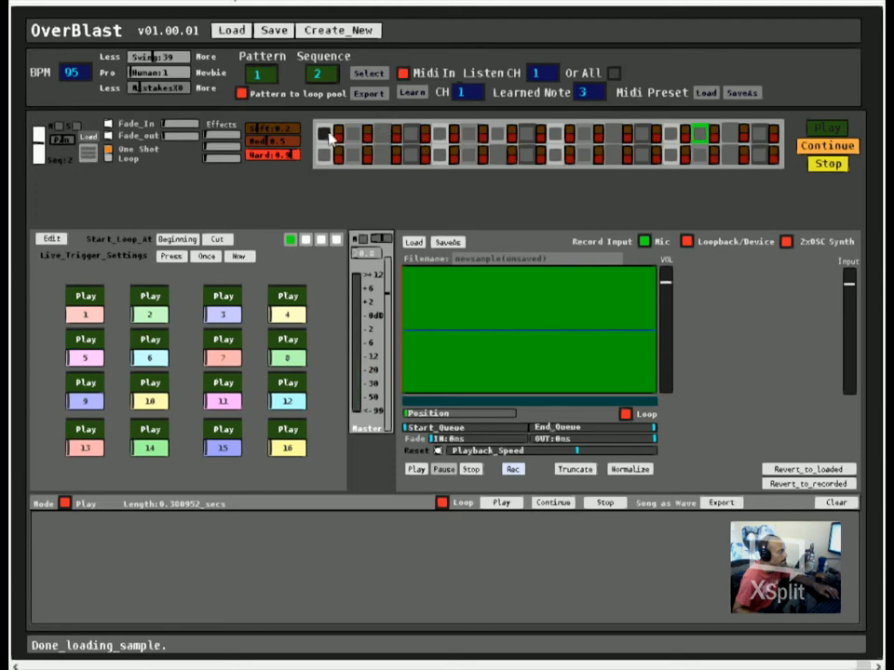
left_click(823, 146)
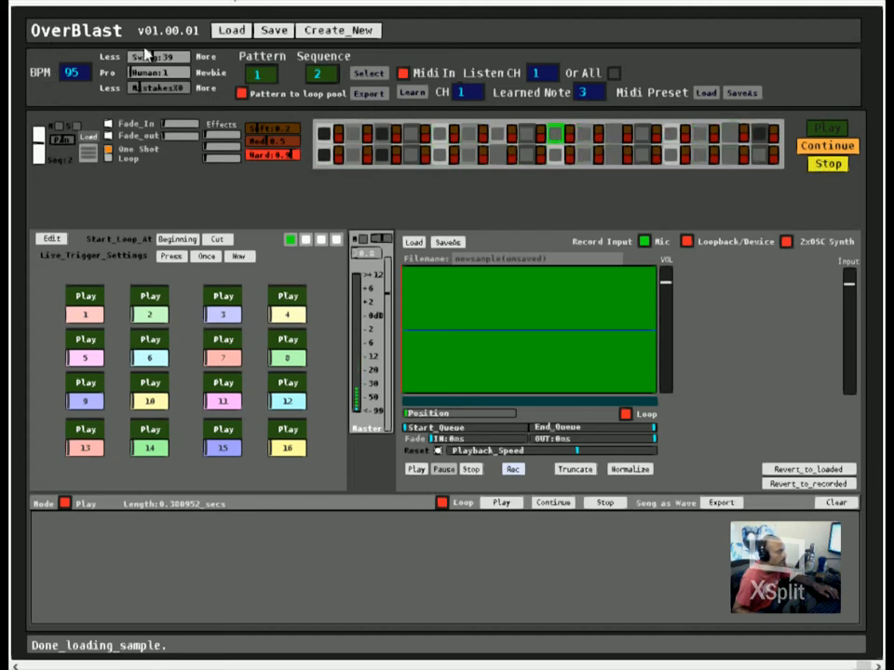
Step: Reduce Swing to 13 and set Mistakes to X1 for the playing pattern
left_click_drag(150, 58, 131, 57)
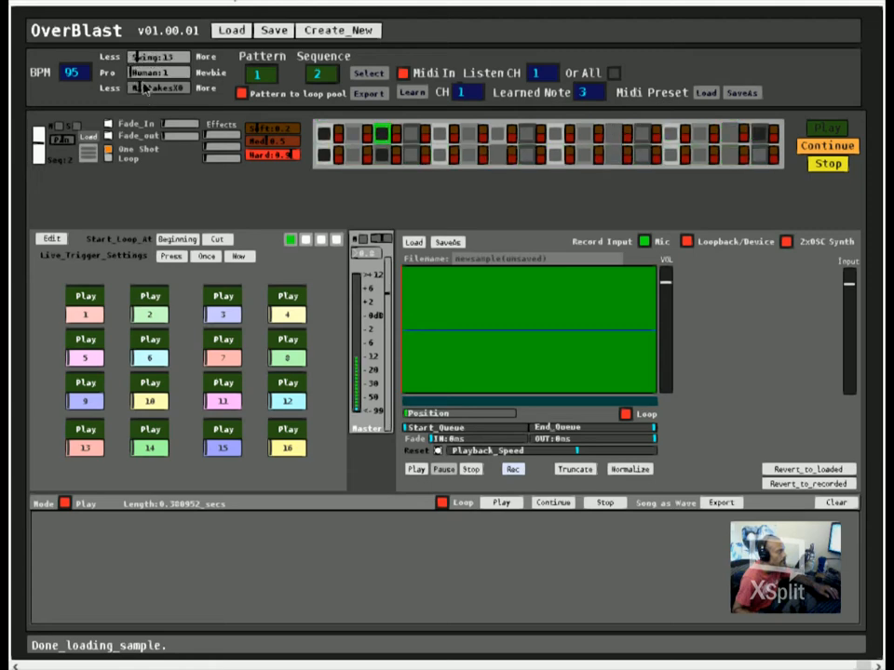
left_click(154, 89)
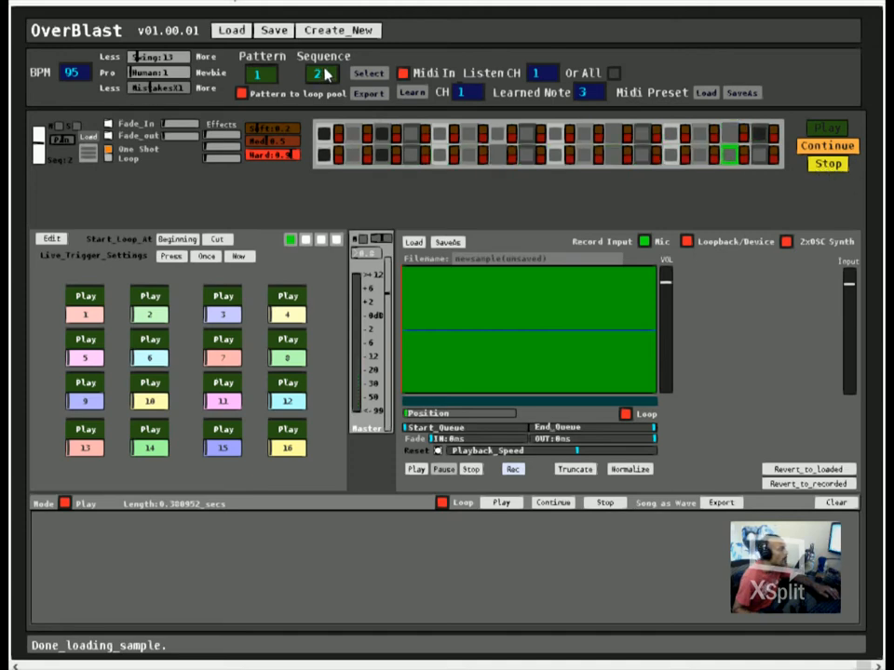
Step: Open sequence 3 of pattern 1, activate the fifth and thirteenth steps in both rows plus the lower row's tenth, and play the pattern
scroll(327, 74, "up", 2)
scroll(322, 76, "down", 1)
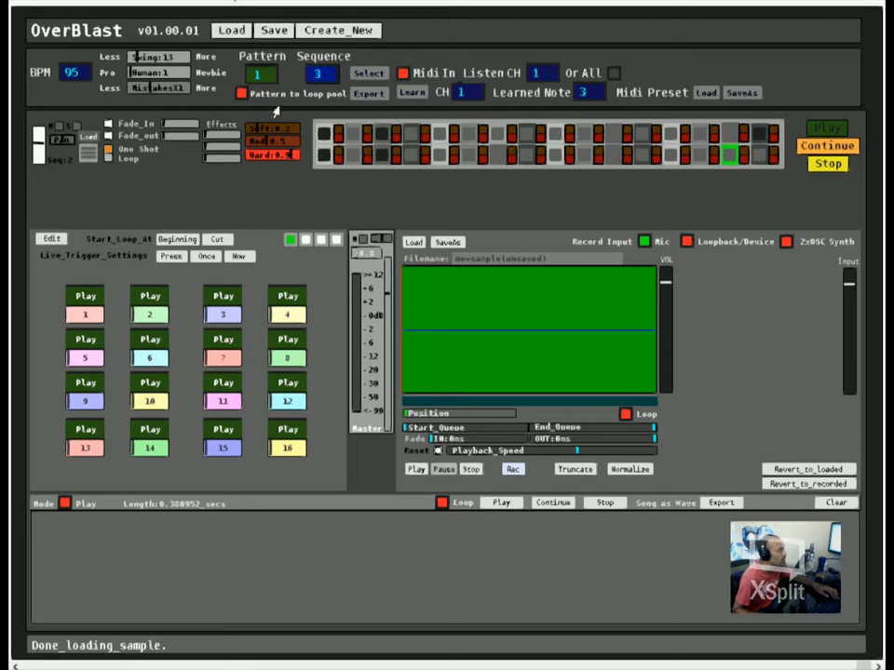
left_click(373, 76)
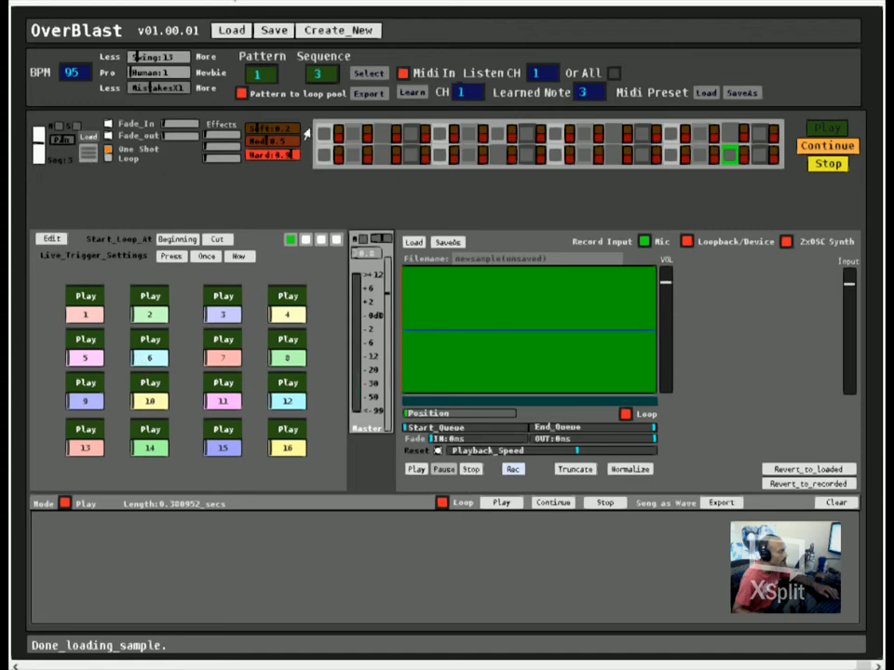
left_click(441, 139)
left_click(442, 155)
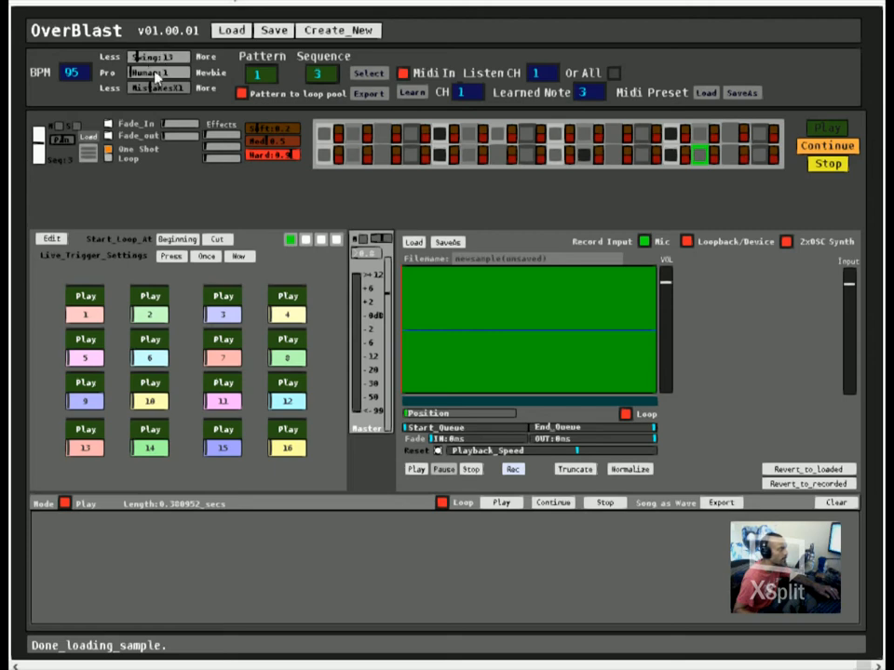
left_click(831, 128)
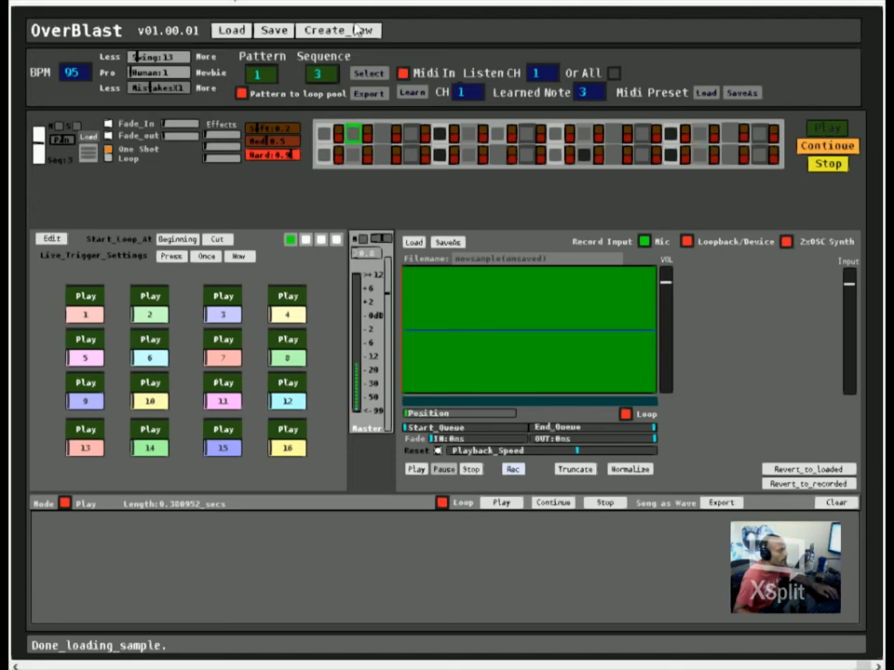
Step: Set Human to 34 and Mistakes to X4, and try Swing at 76 before reducing it to 18
left_click_drag(148, 73, 196, 86)
mouse_move(155, 58)
left_mouse_down()
mouse_move(181, 59)
mouse_move(165, 60)
left_mouse_up()
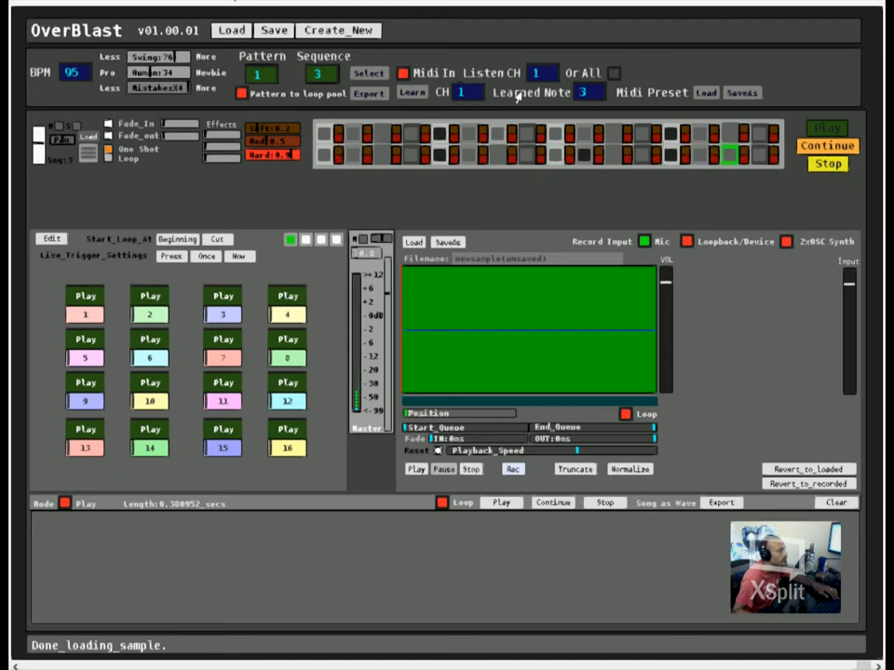
mouse_move(147, 58)
left_mouse_down()
mouse_move(167, 59)
mouse_move(130, 58)
left_mouse_up()
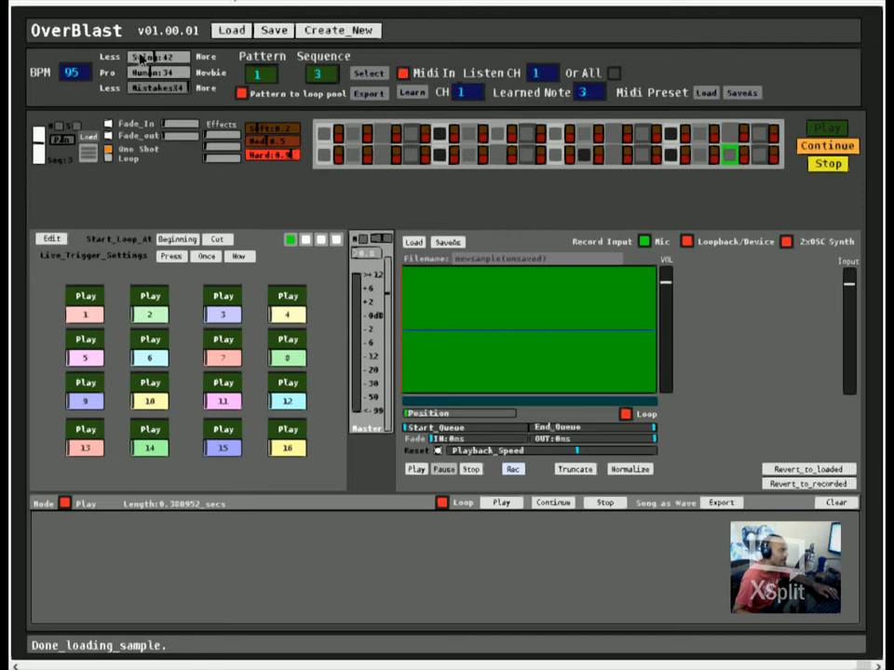
left_click_drag(134, 58, 138, 58)
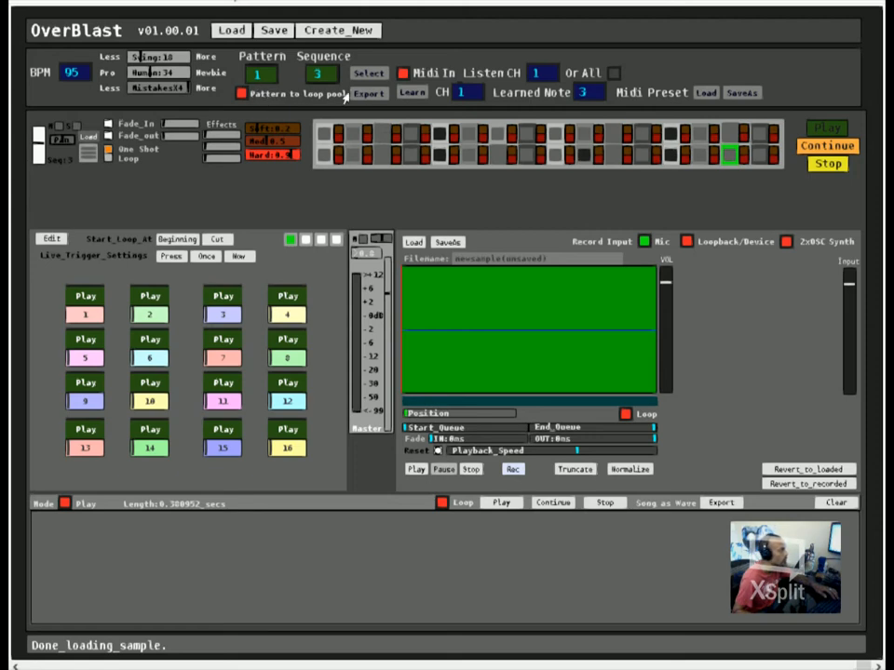
Step: Send pattern 1 to the loop pool and play sequence 1 of pattern 2 with its first upper-row step active
left_click(243, 94)
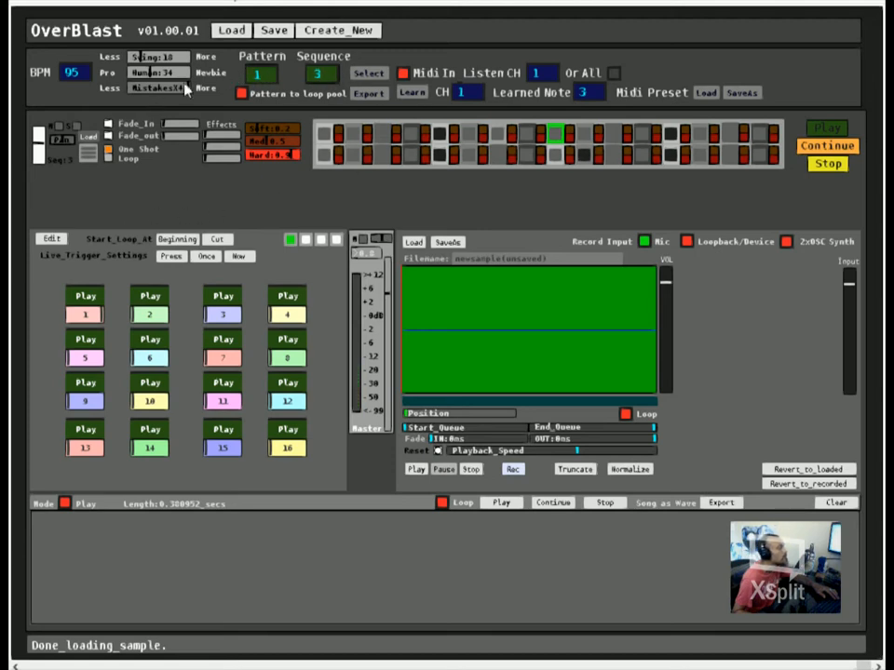
left_click(266, 76)
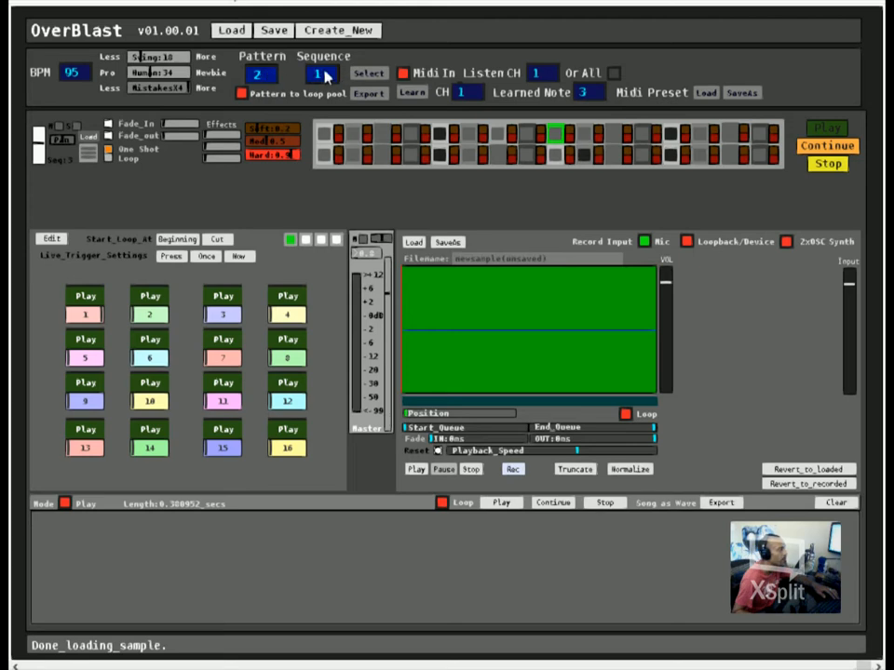
left_click(369, 73)
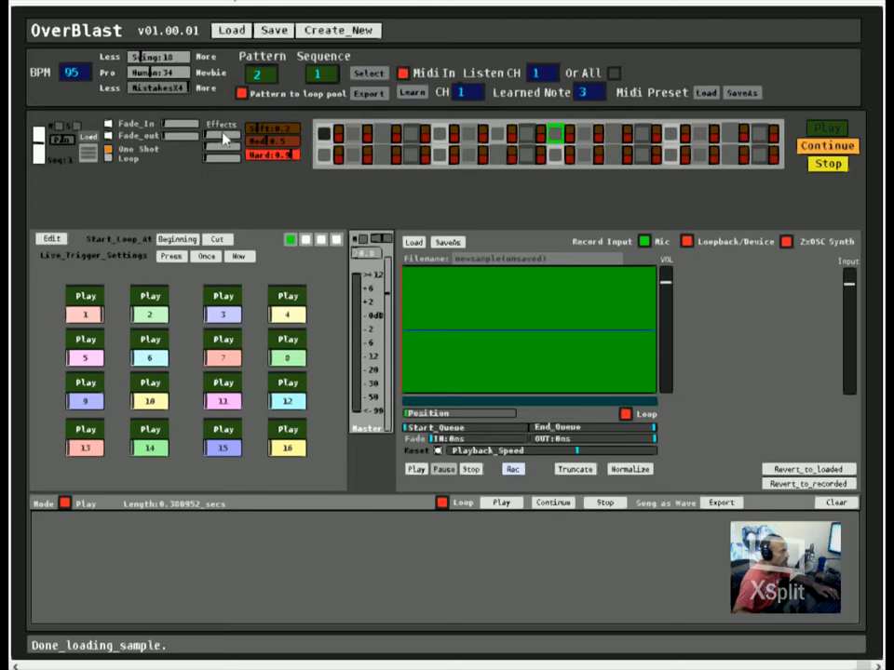
left_click(820, 129)
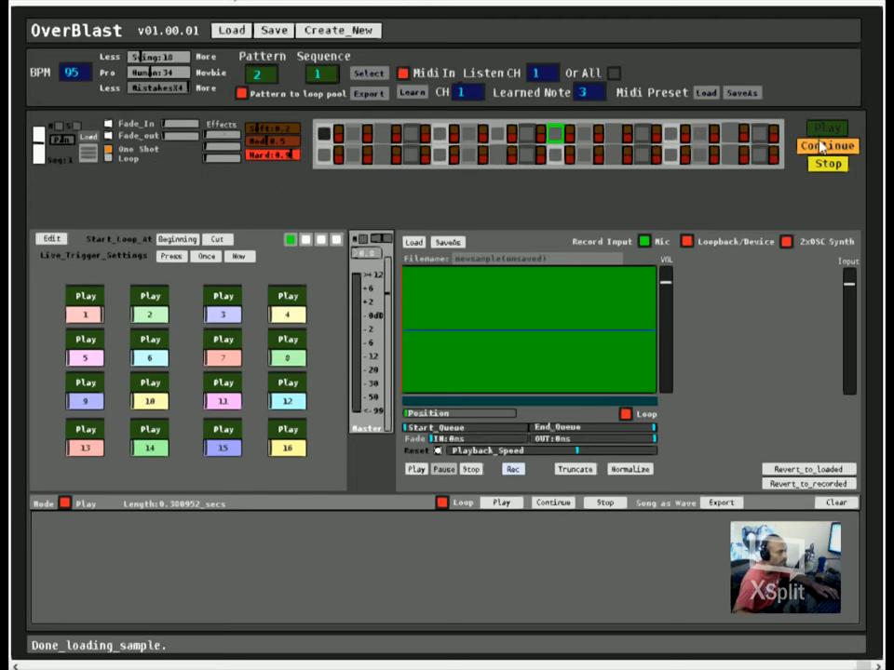
Step: In pattern 2, activate the first upper-row step of sequence 5 and clear that step in sequence 1
left_click(260, 77)
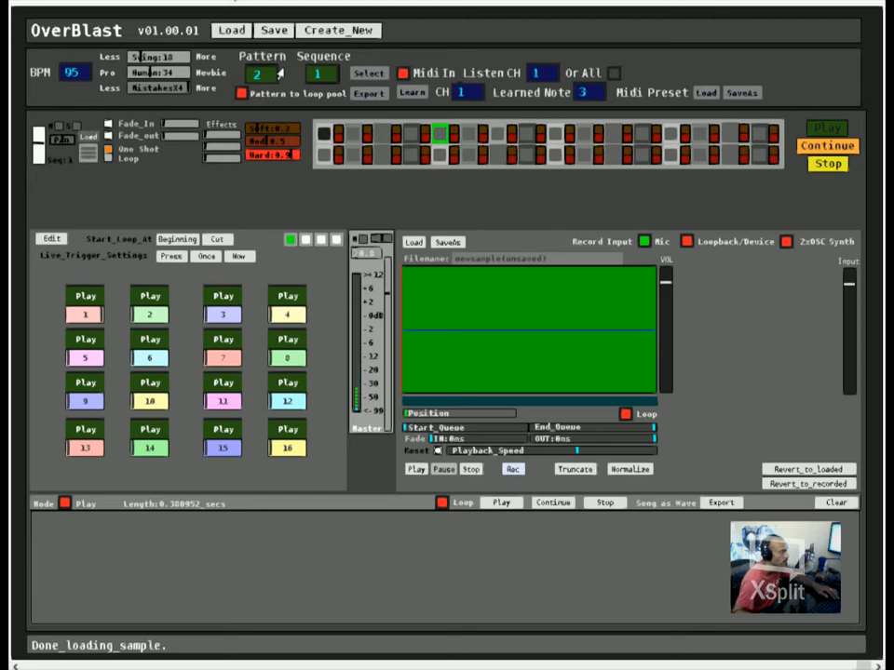
left_click_drag(322, 72, 327, 79)
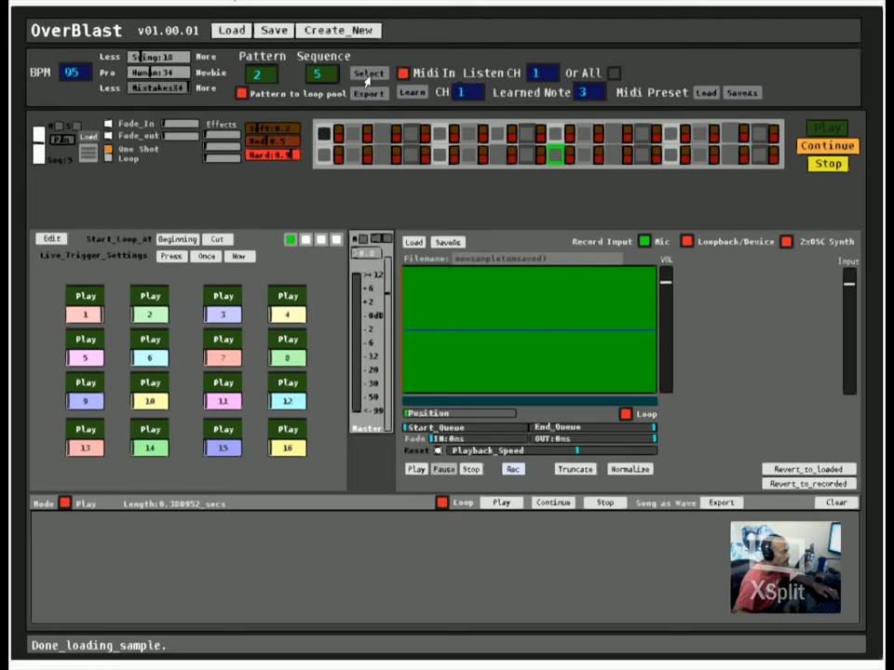
left_click_drag(333, 79, 331, 82)
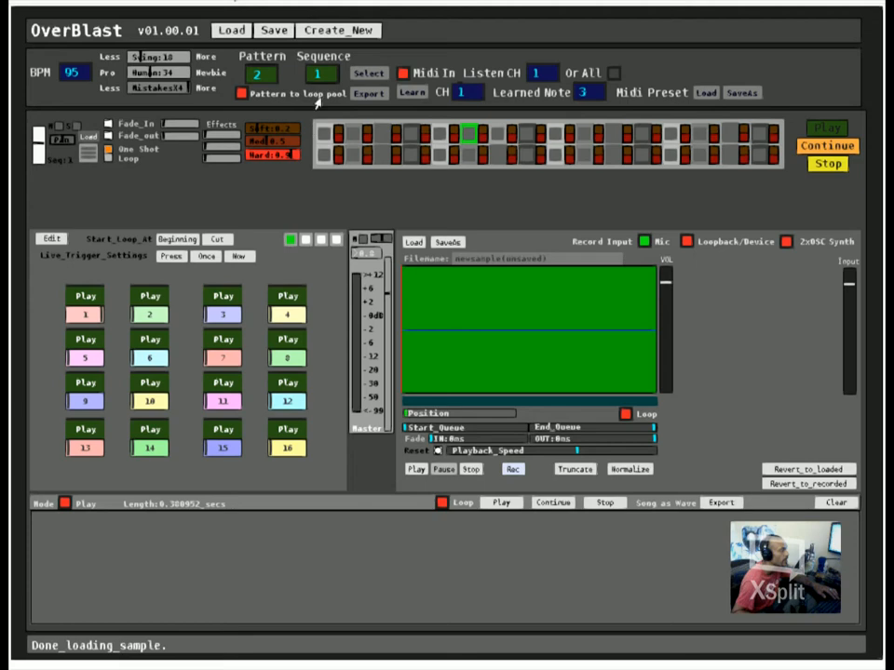
Step: Program sequence 2 of pattern 2, starting with the first upper-row step, and play the pattern
left_click_drag(327, 70, 325, 68)
left_click(88, 153)
left_click(322, 135)
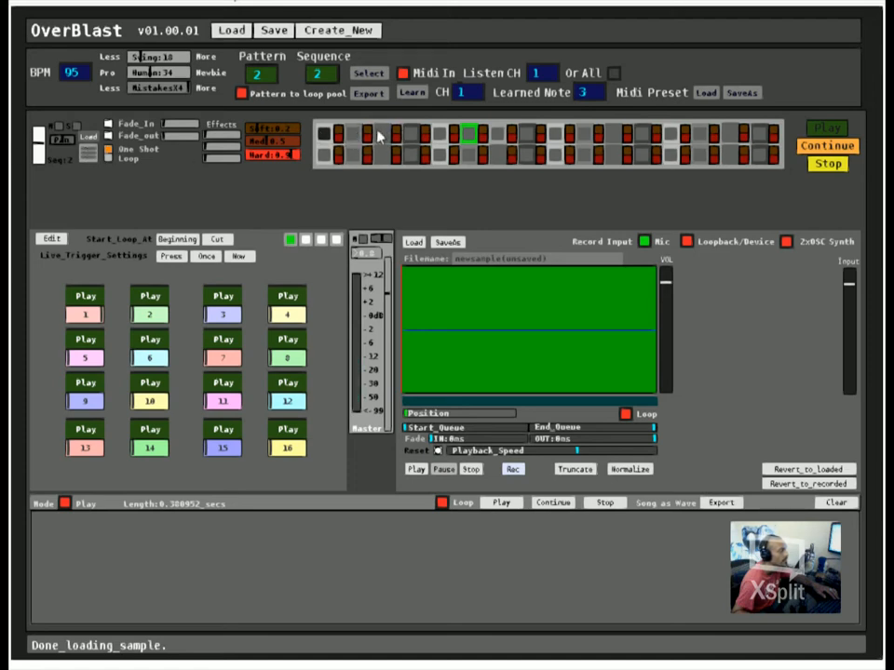
left_click(828, 128)
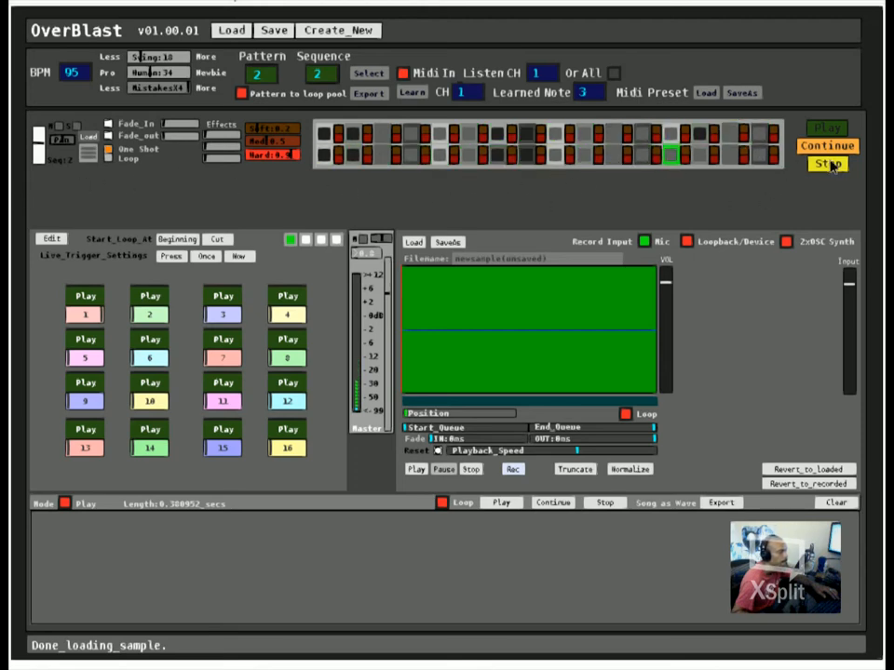
Step: Open sequence 3 of pattern 2 and activate the second, fifth and thirteenth steps in both rows
left_click(323, 75)
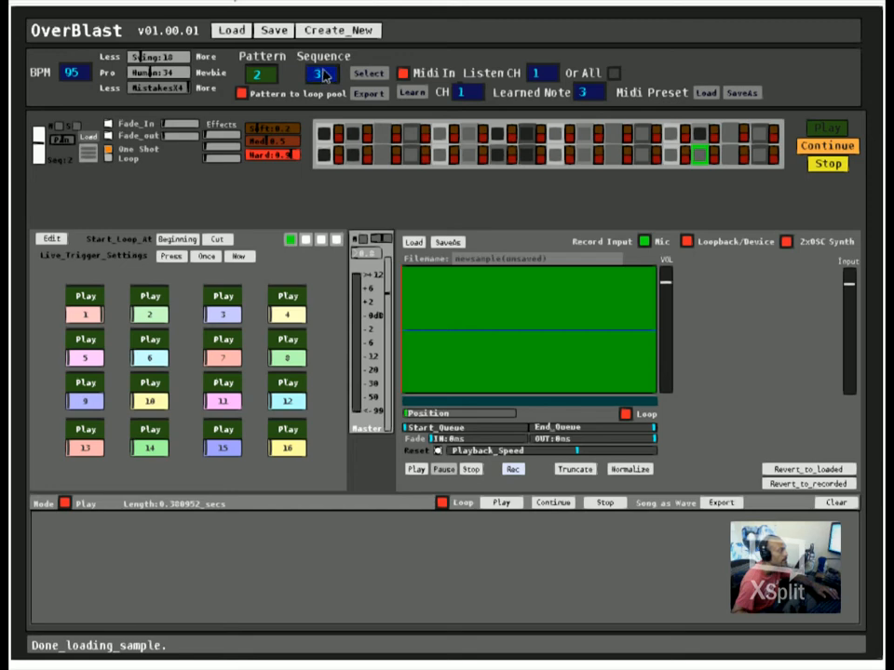
left_click(372, 74)
left_click(440, 136)
left_click(441, 155)
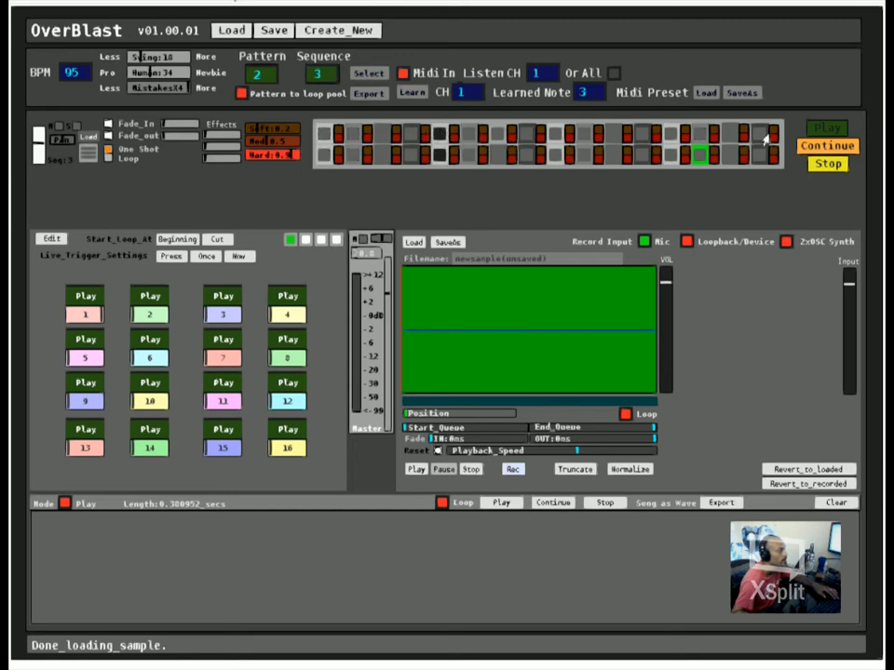
left_click(673, 136)
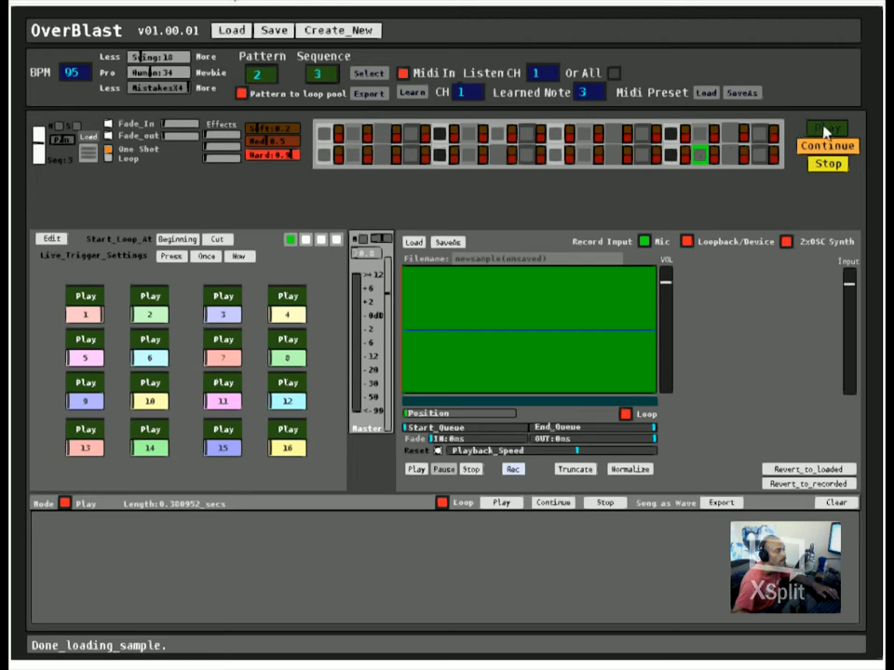
left_click(354, 135)
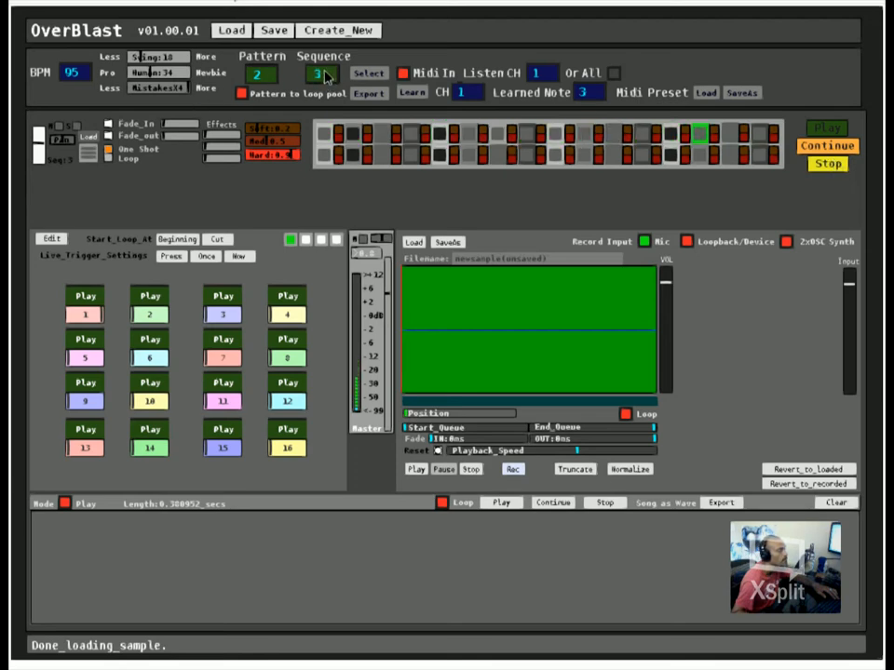
Step: Open sequence 4 of pattern 2 and activate the first, fifth, ninth and thirteenth steps in both rows
left_click_drag(325, 76, 331, 72)
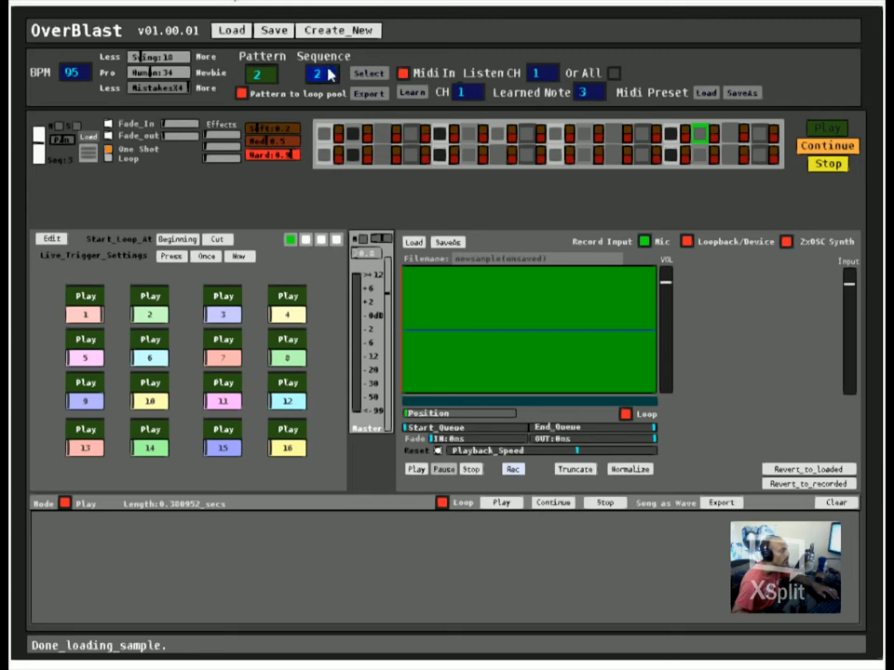
left_click(375, 75)
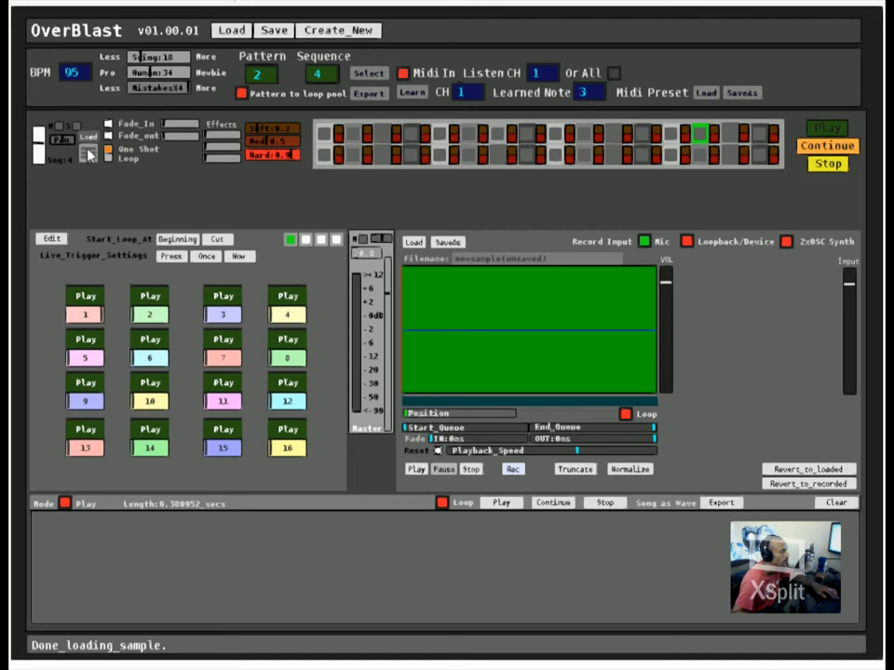
left_click(325, 134)
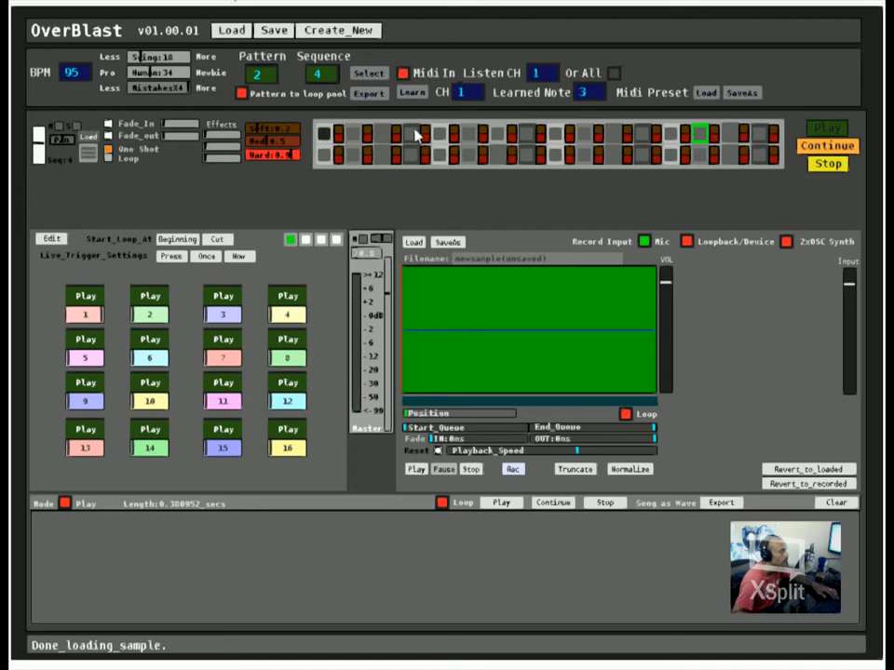
left_click(440, 134)
left_click(440, 154)
left_click(327, 156)
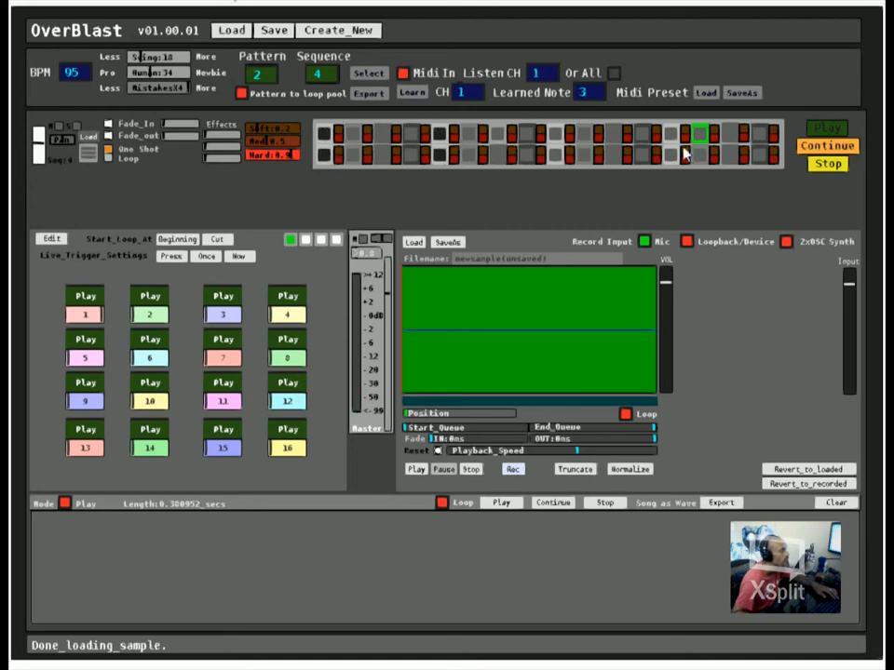
left_click(558, 136)
left_click(558, 156)
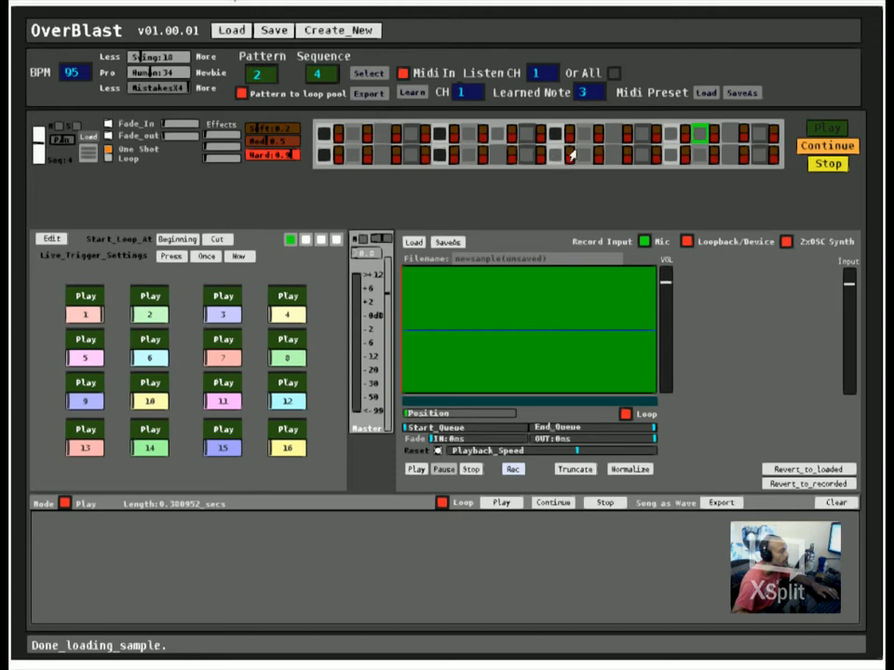
left_click(673, 136)
left_click(673, 156)
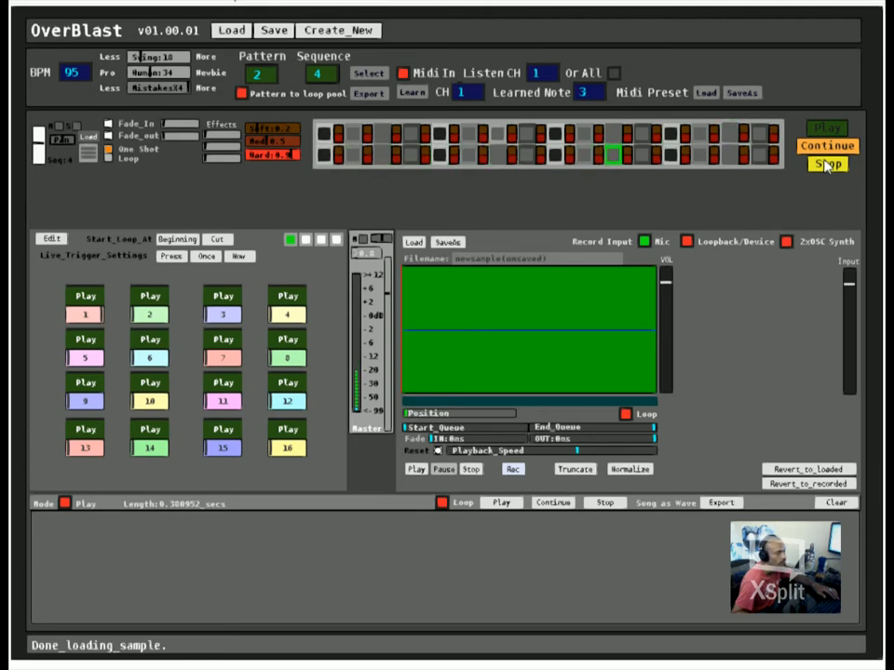
Step: Send pattern 2 to the loop pool
left_click(241, 93)
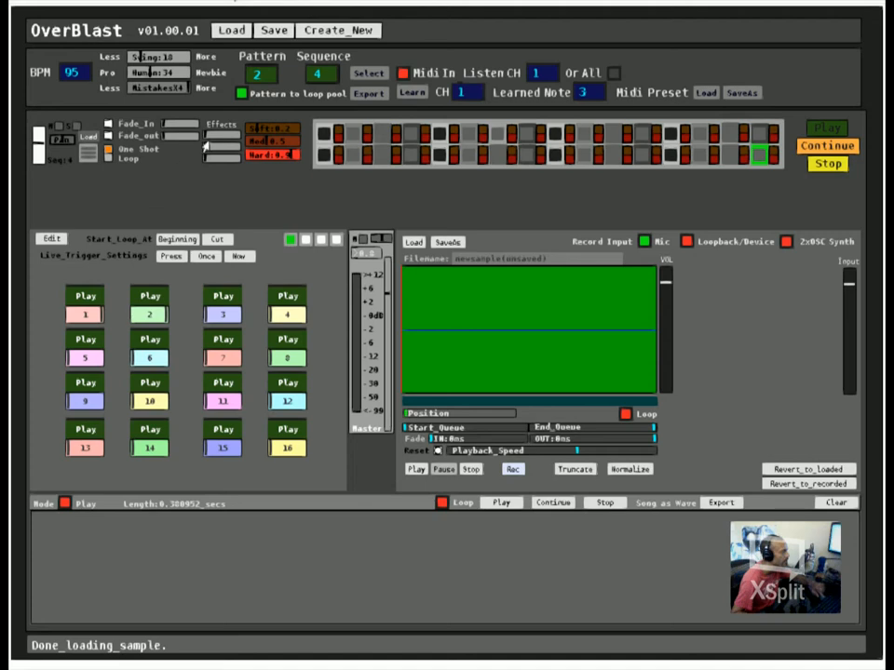
left_click(370, 94)
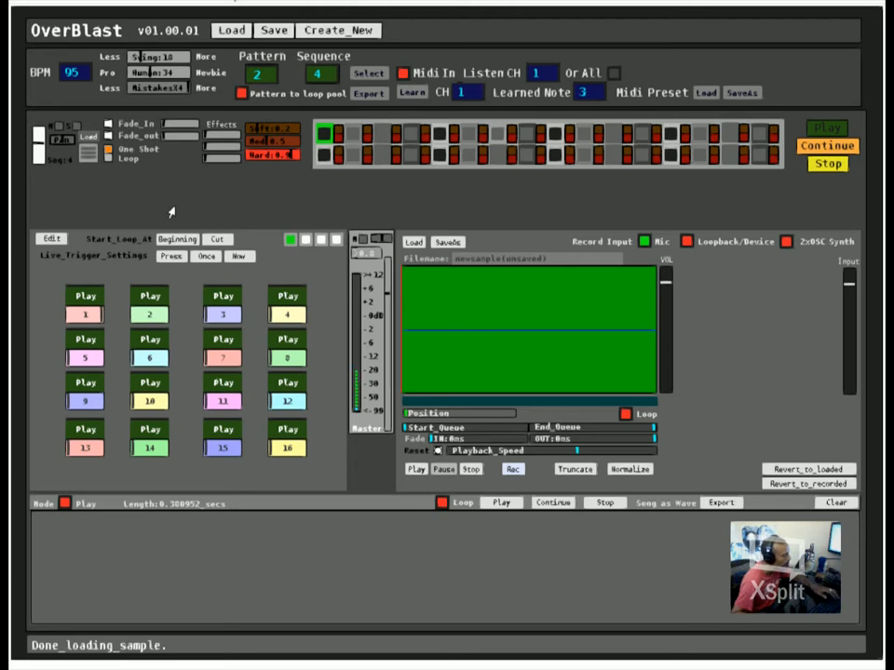
left_click(242, 94)
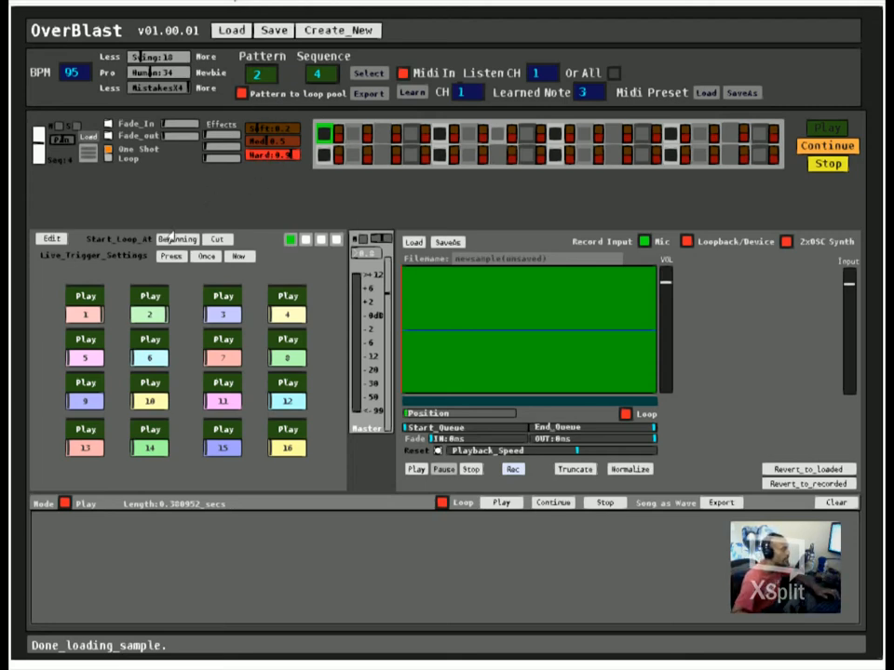
Step: Switch the loop pool to edit mode, audition loop 2 and set the master volume to 0.7
left_click(54, 242)
left_click(218, 239)
left_click(220, 239)
left_click(151, 297)
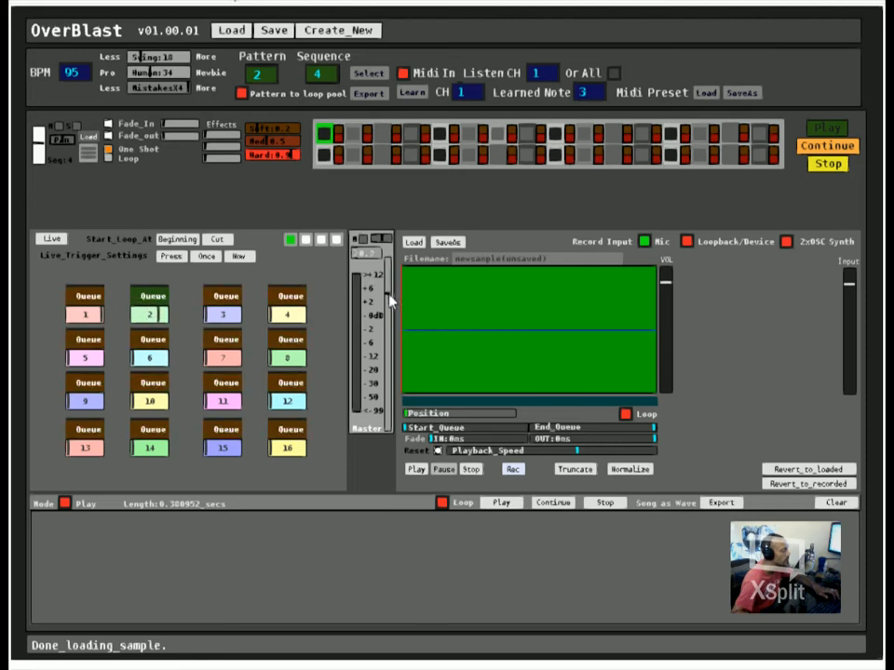
left_click(142, 298)
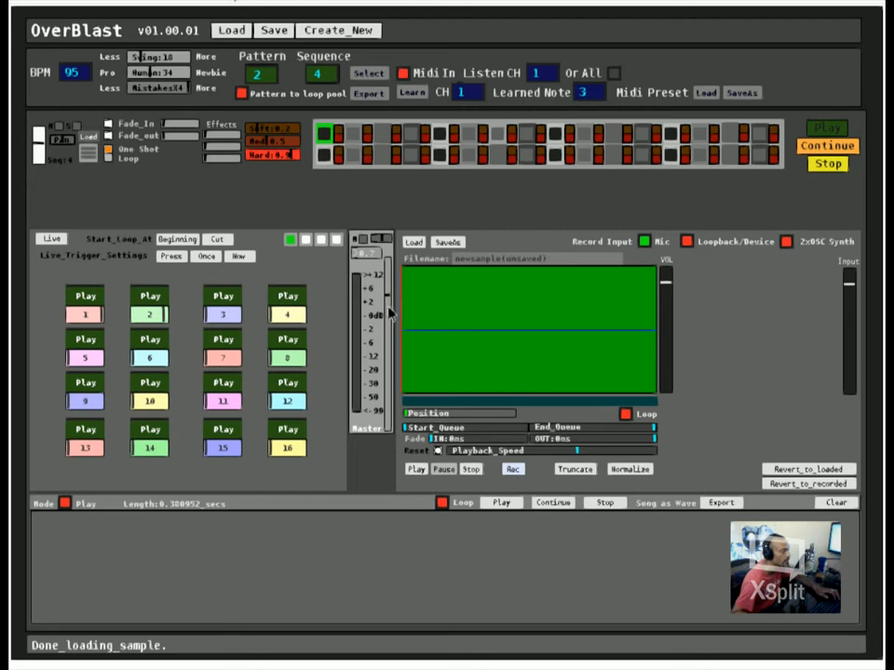
Step: Send pattern 2 to the loop pool again and replay loop 2 in edit mode
left_click(242, 93)
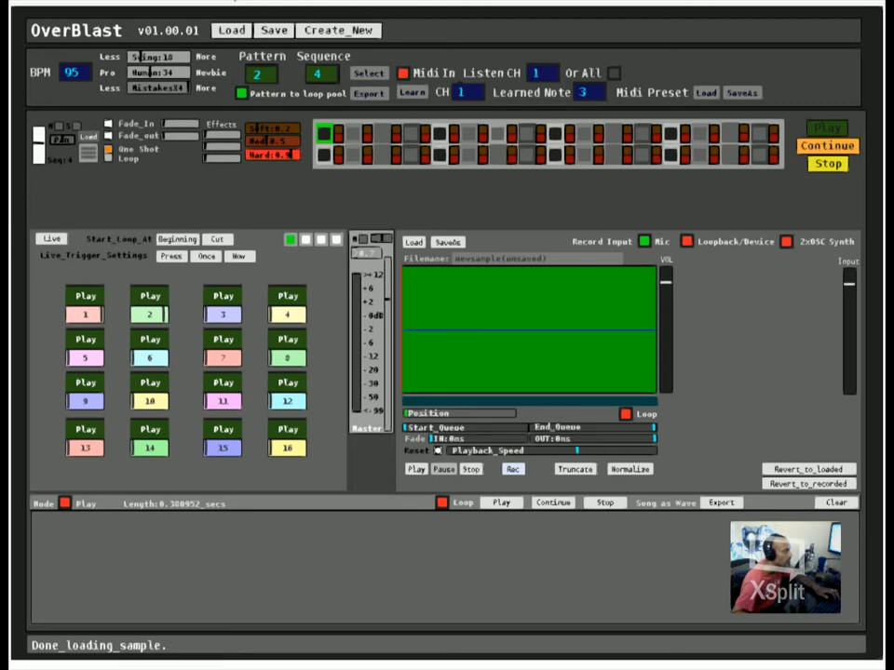
left_click(47, 239)
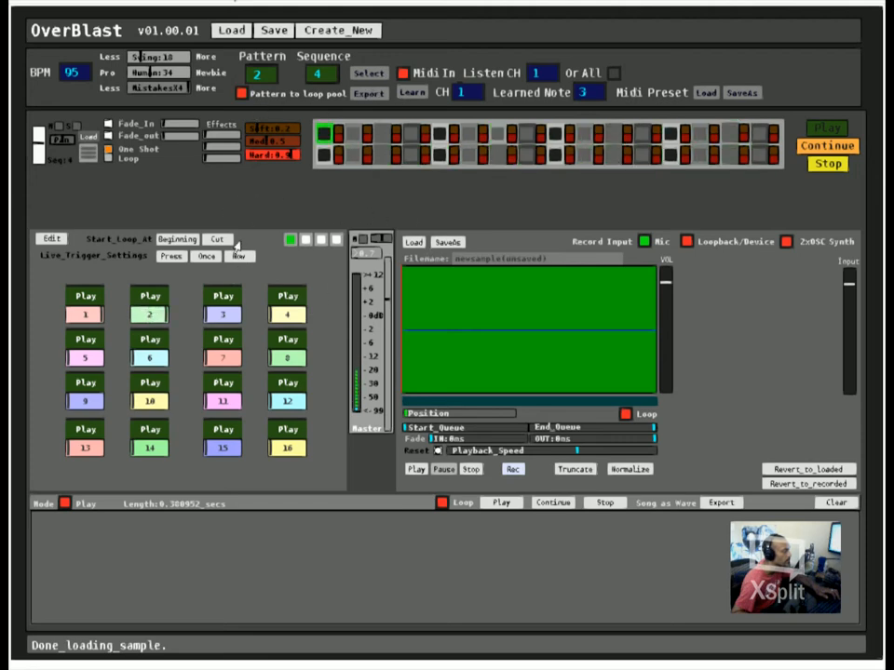
left_click(52, 239)
left_click(148, 296)
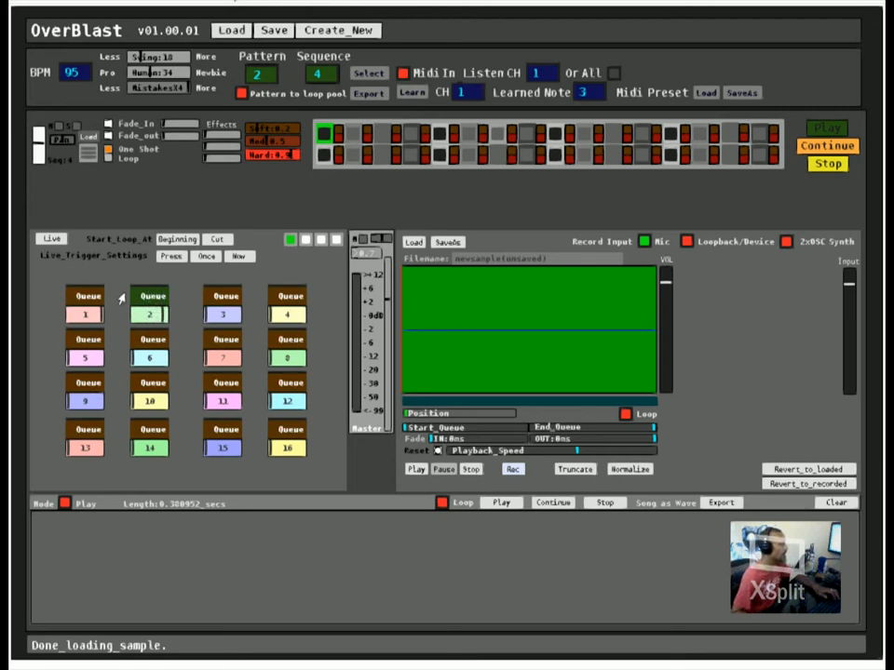
Step: Stop loop 2 in the loop pool and open sequence 1 of pattern 1
left_click(148, 296)
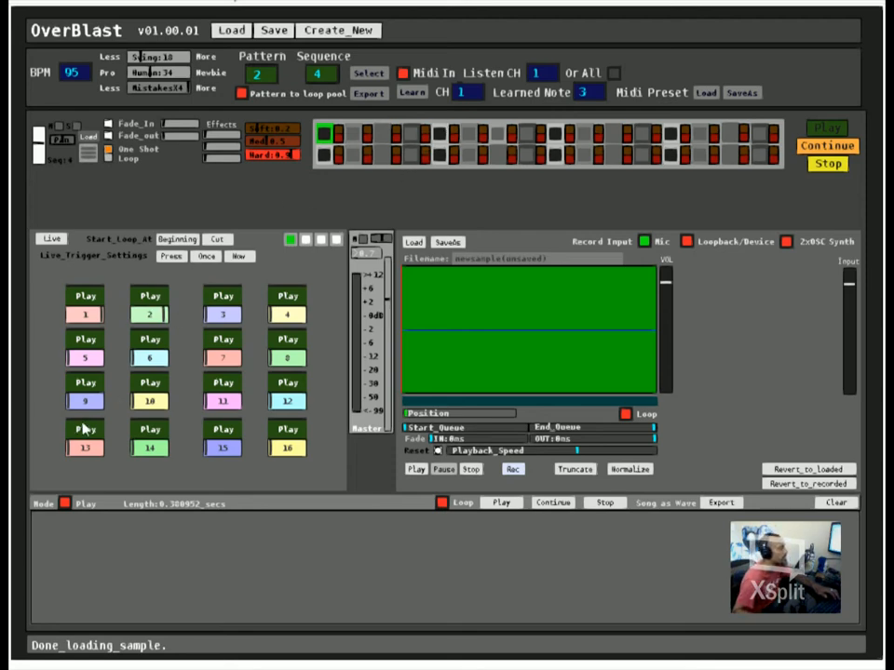
left_click(371, 74)
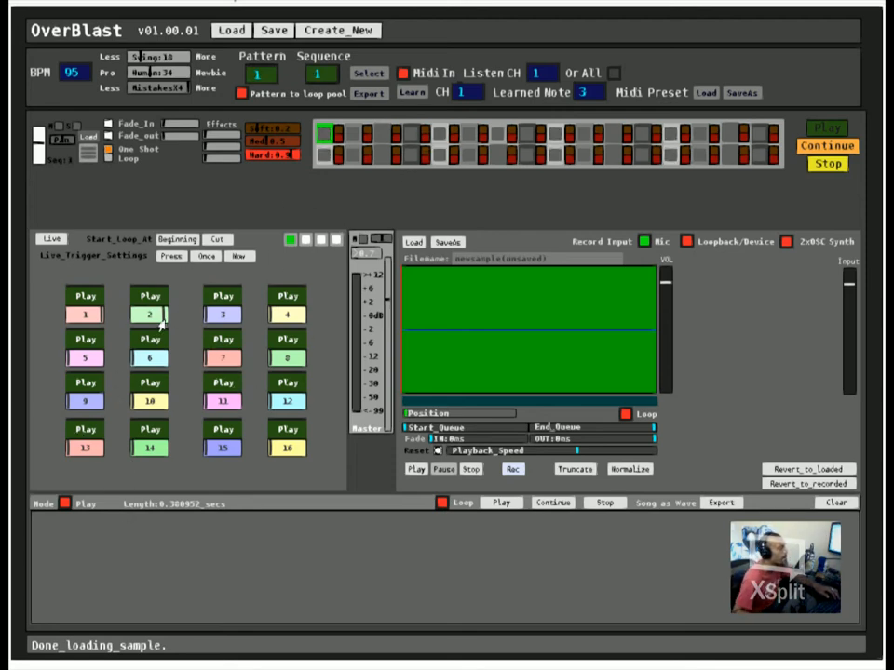
left_click(51, 239)
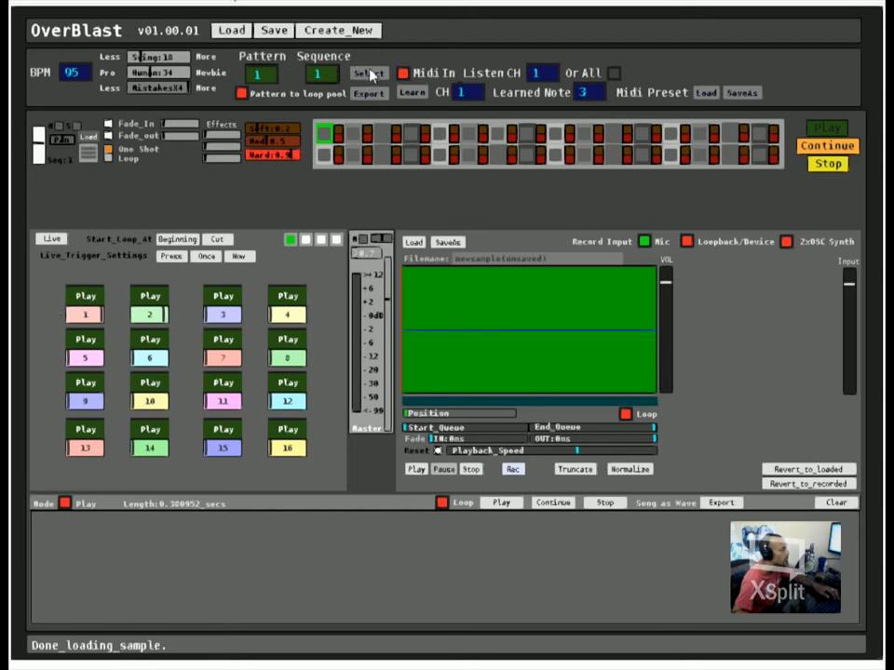
Step: Activate the upper row's first step, play pattern 1 and send it to the loop pool after toggling the pool's Live/Edit mode
left_click(831, 133)
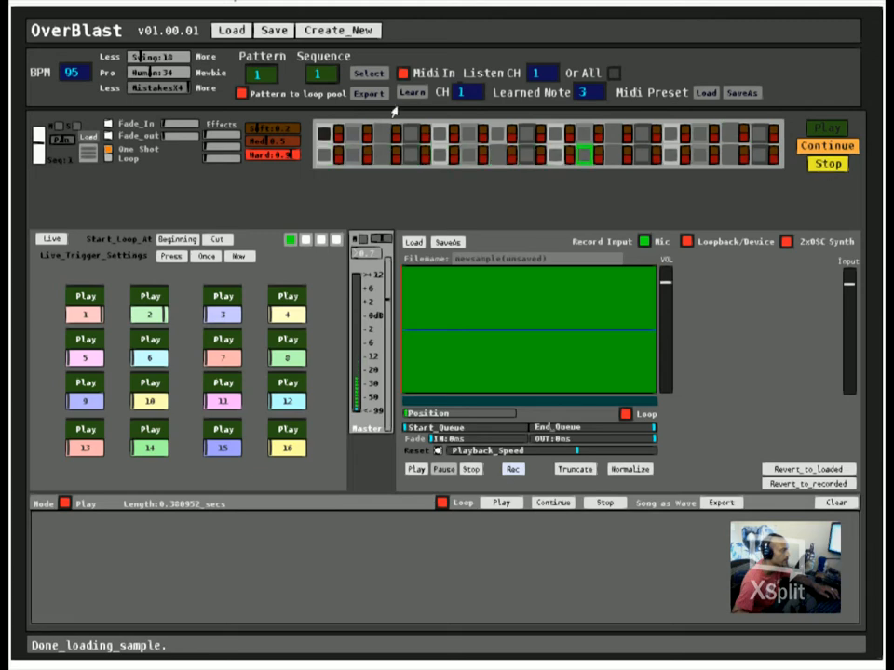
left_click(242, 94)
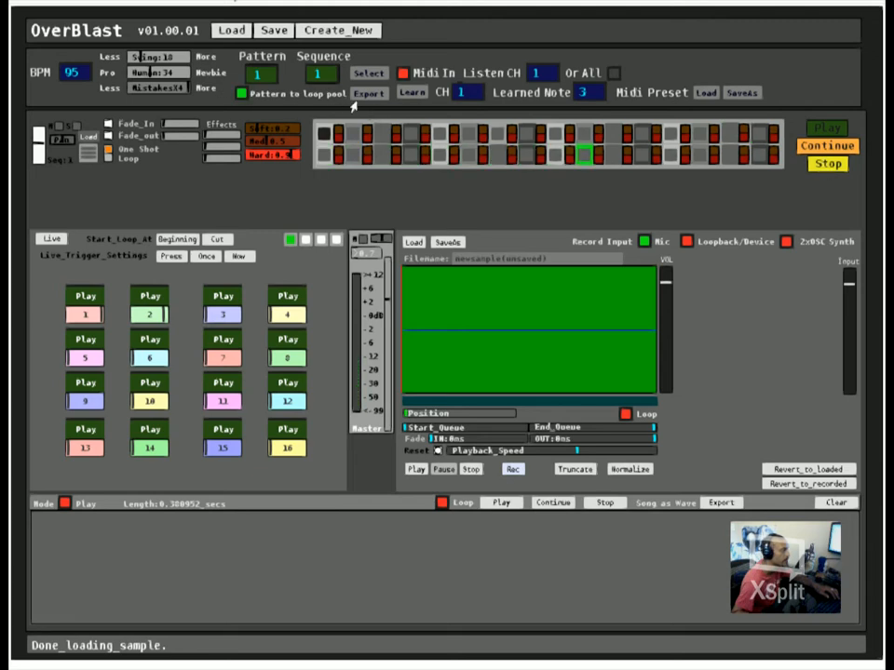
left_click(44, 238)
left_click(365, 94)
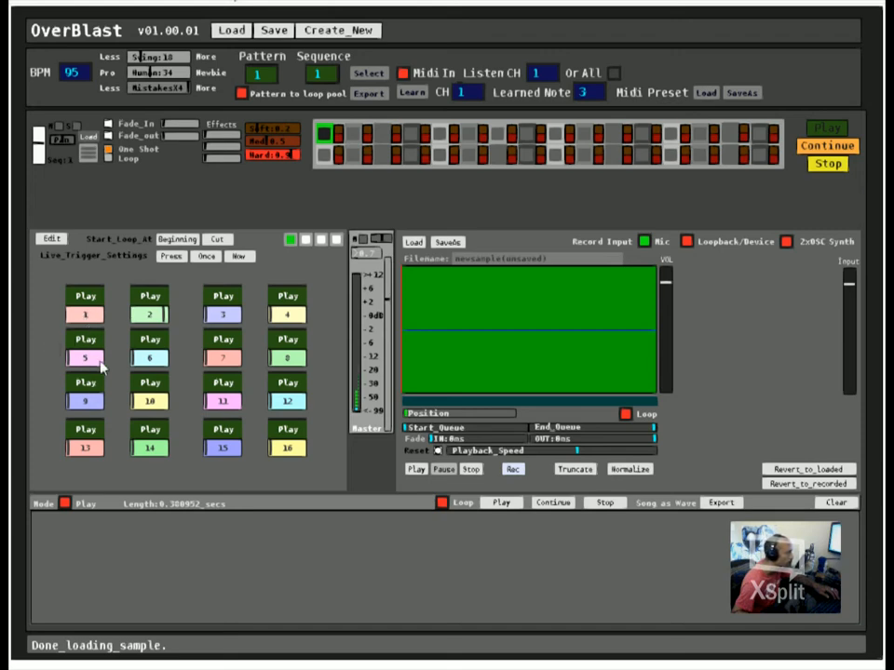
Step: Resend pattern 1 by repeatedly toggling Pattern to loop pool, leaving the option off
left_click(240, 93)
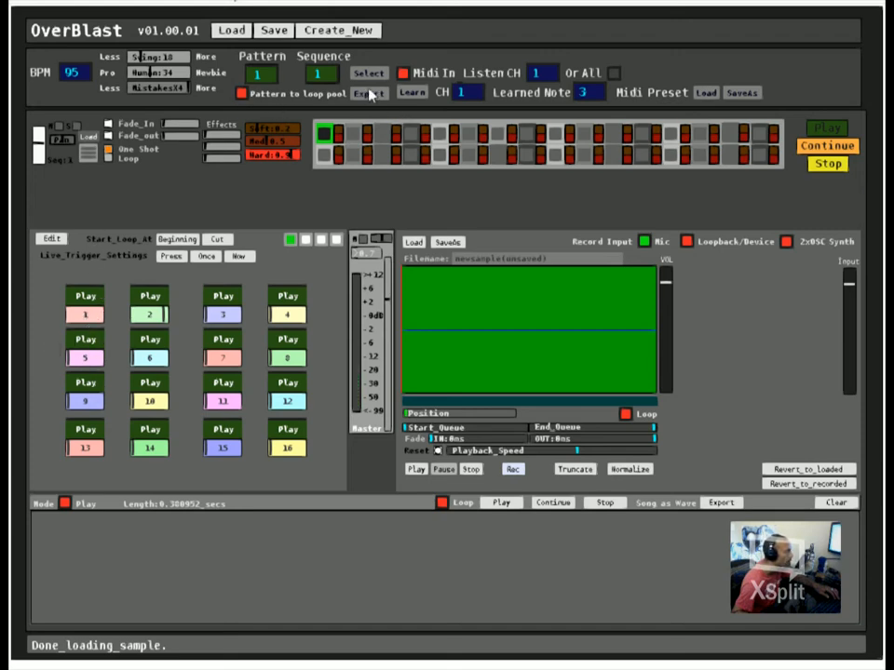
left_click(240, 93)
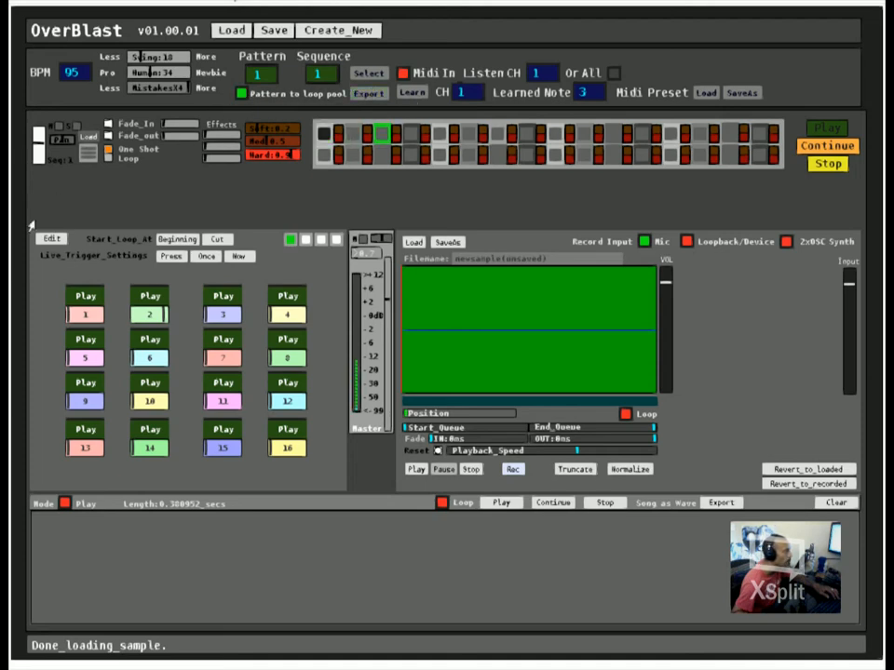
left_click(241, 94)
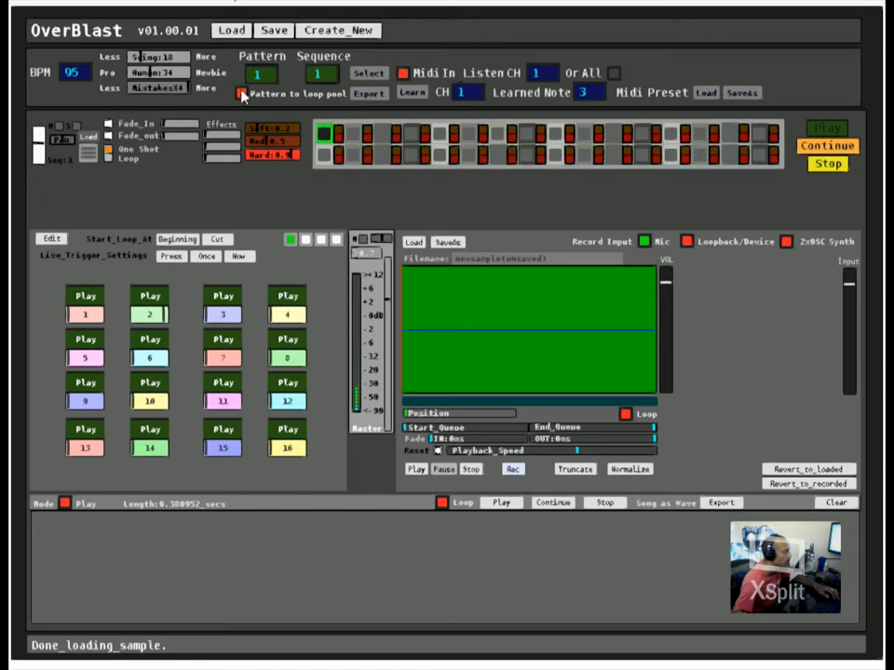
left_click(242, 94)
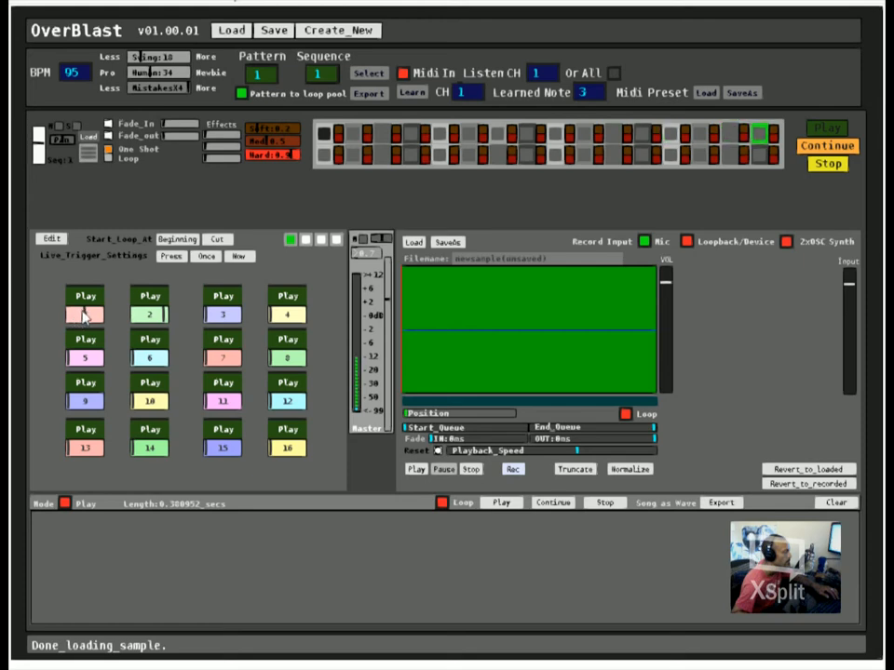
left_click(242, 93)
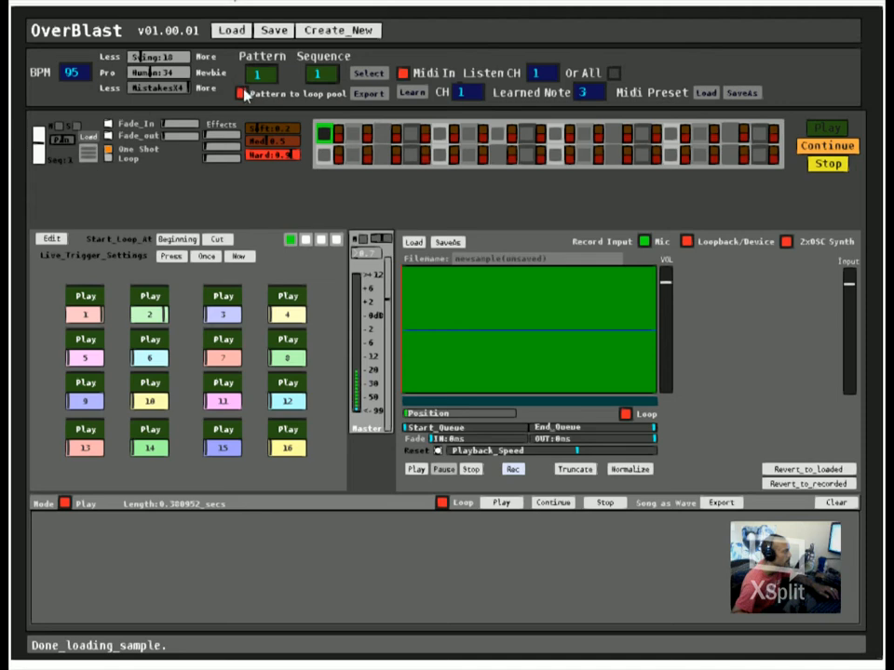
Step: Toggle the loop pool's Live/Edit mode back, then audition loop 1 and stop it
left_click(52, 240)
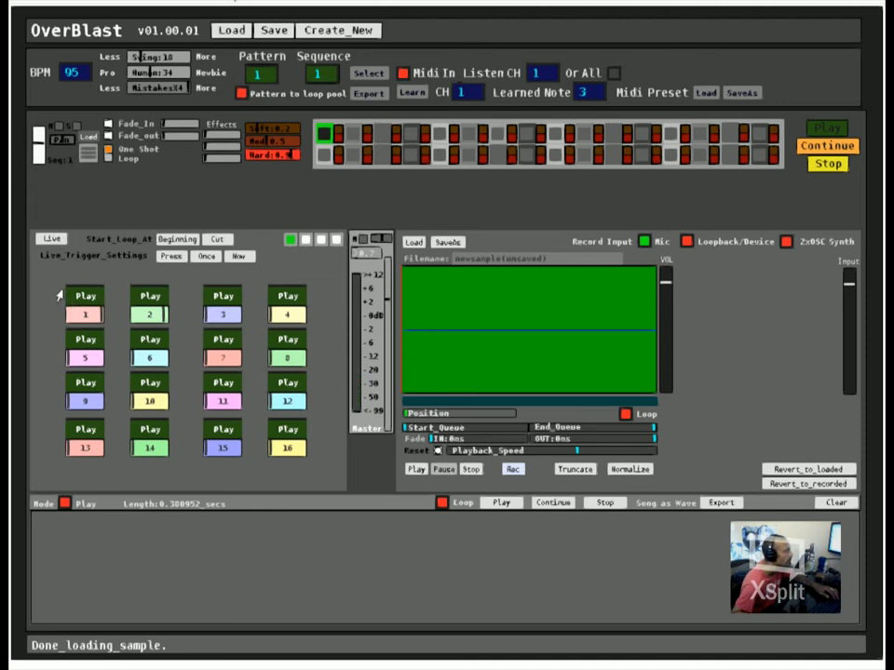
left_click(207, 256)
left_click(99, 296)
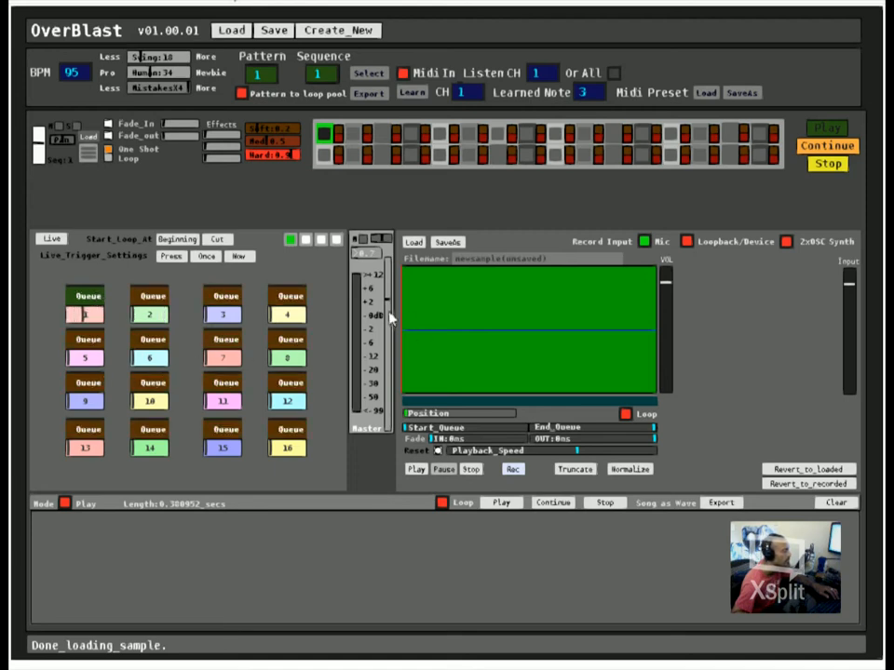
left_click(85, 296)
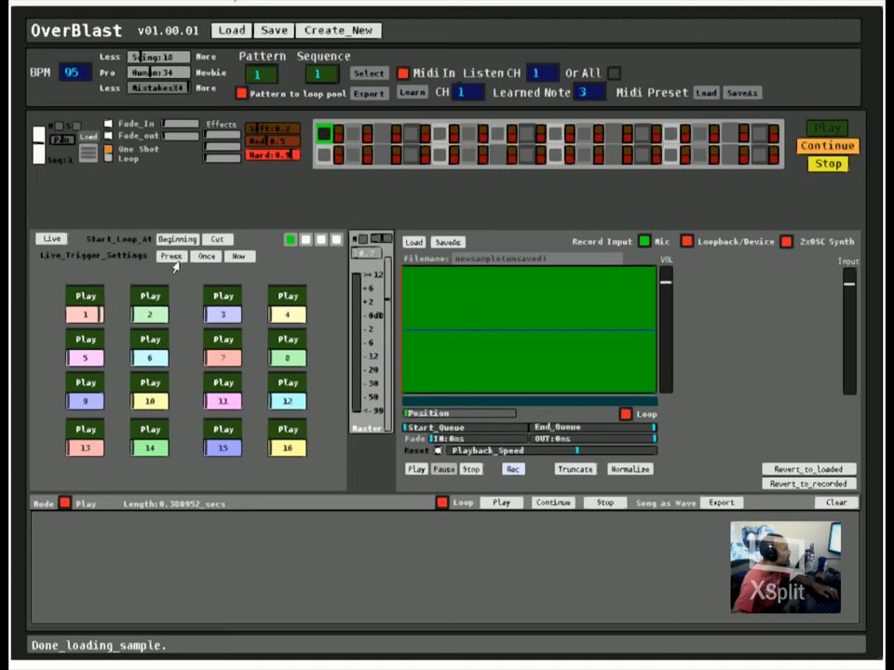
Step: Browse the loop pool's other banks, including loops 17 to 32, and return to the bank with loops 1 to 16
left_click(317, 239)
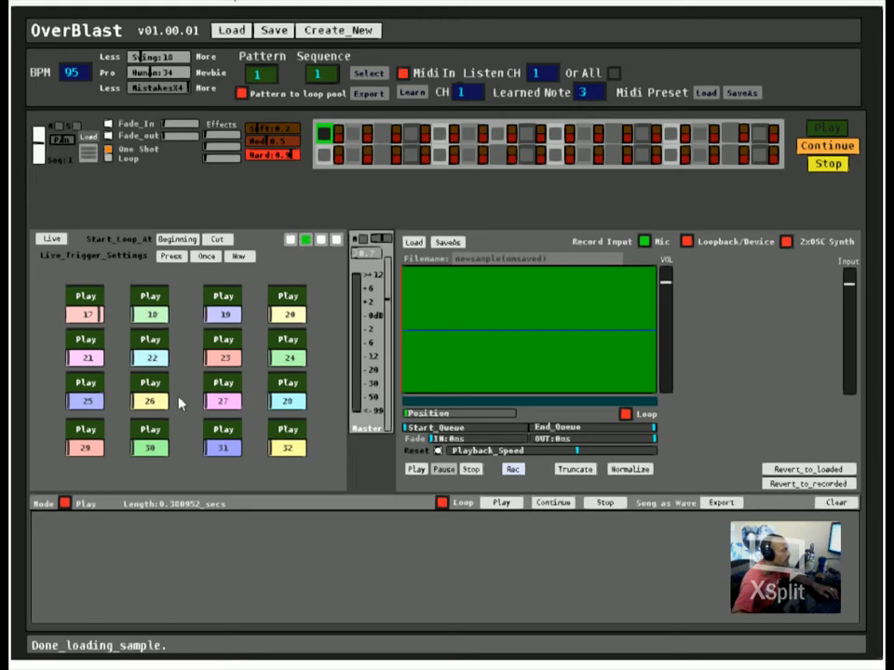
left_click(291, 239)
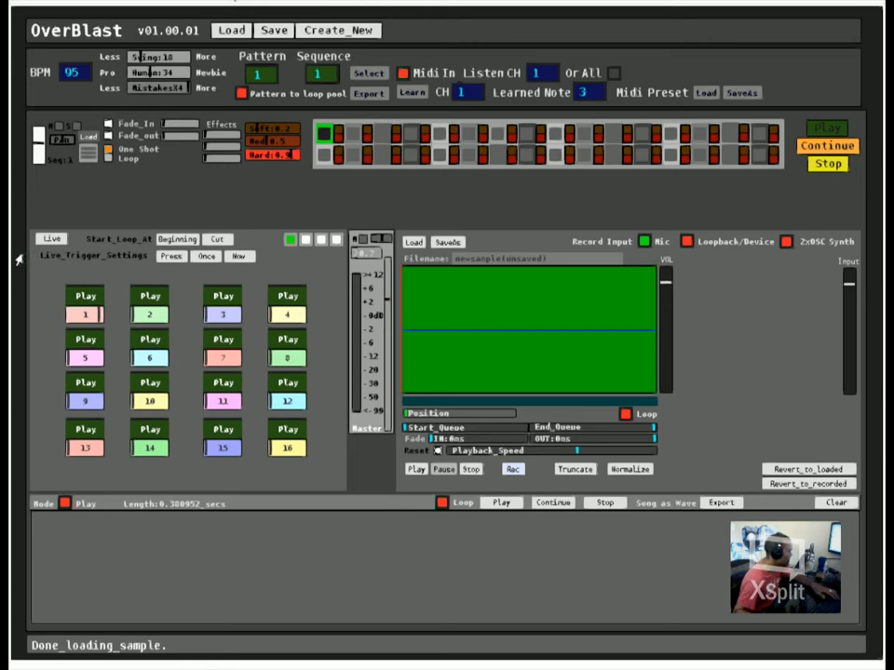
left_click(306, 240)
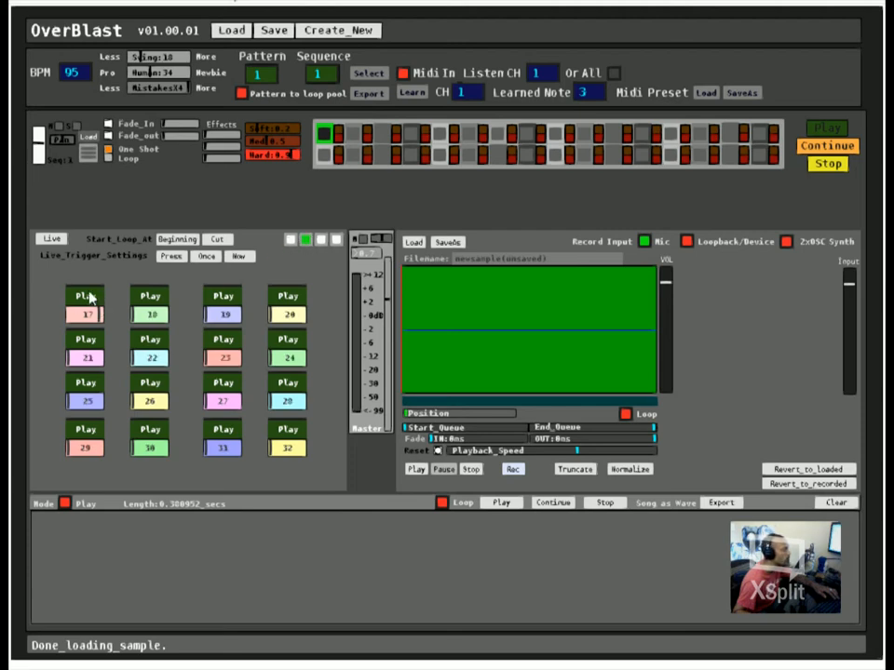
left_click(322, 241)
left_click(290, 241)
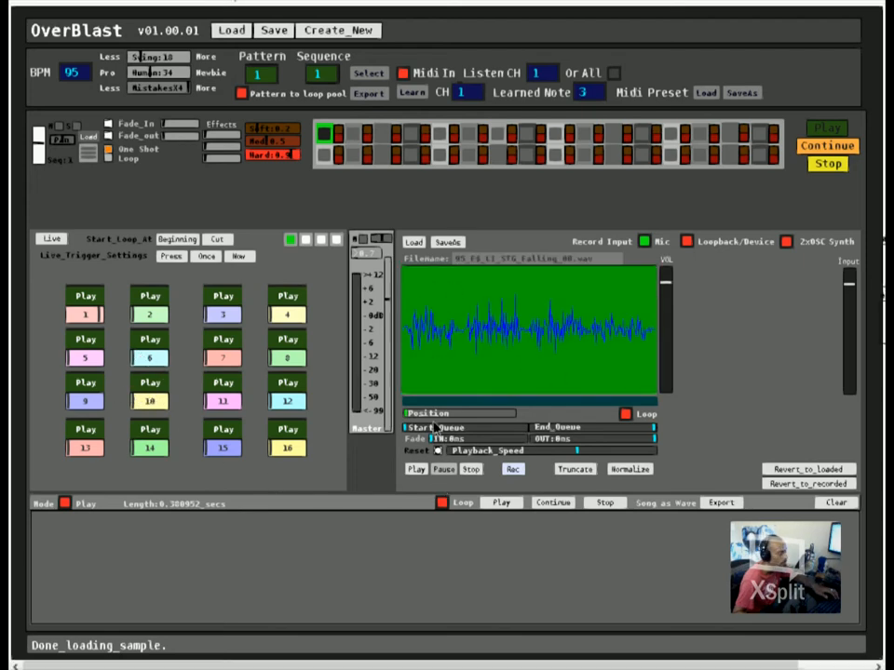
Step: Set the Falling sample's start and end queues so only the middle section of the waveform is kept
mouse_move(434, 427)
left_mouse_down()
mouse_move(444, 426)
mouse_move(433, 422)
left_mouse_up()
mouse_move(434, 422)
left_mouse_down()
mouse_move(462, 422)
mouse_move(442, 423)
left_mouse_up()
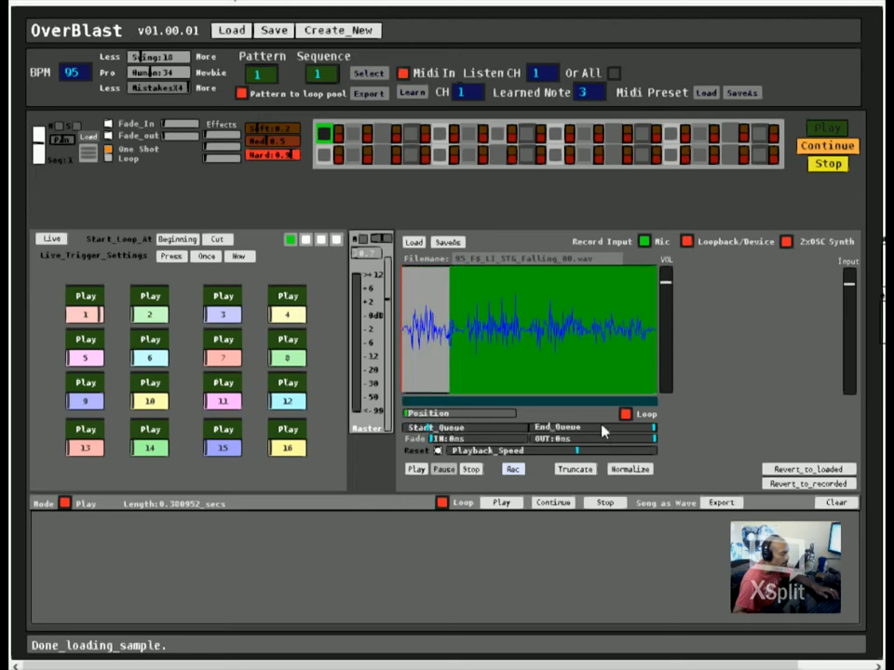
left_click_drag(586, 430, 564, 434)
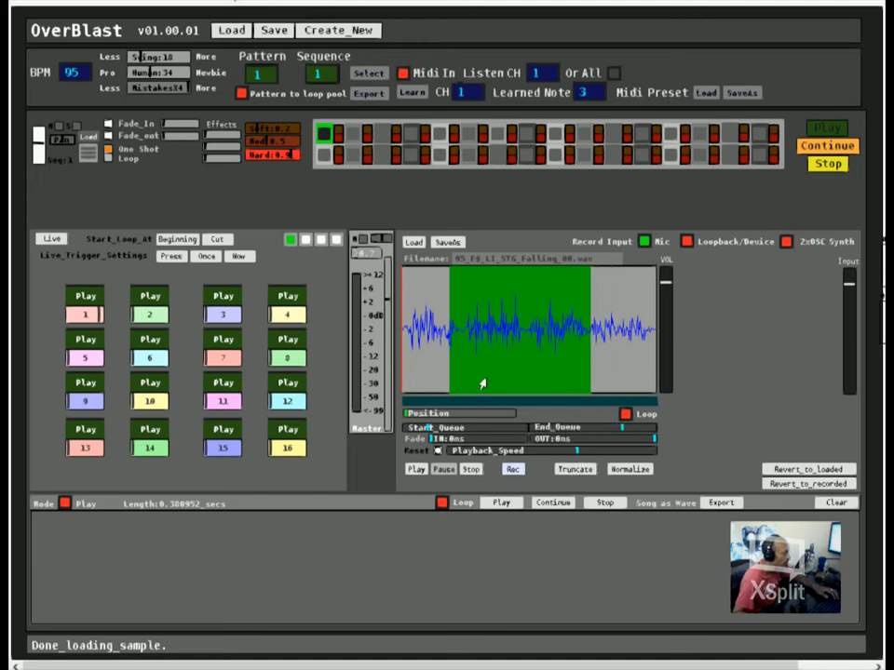
left_click_drag(462, 427, 470, 431)
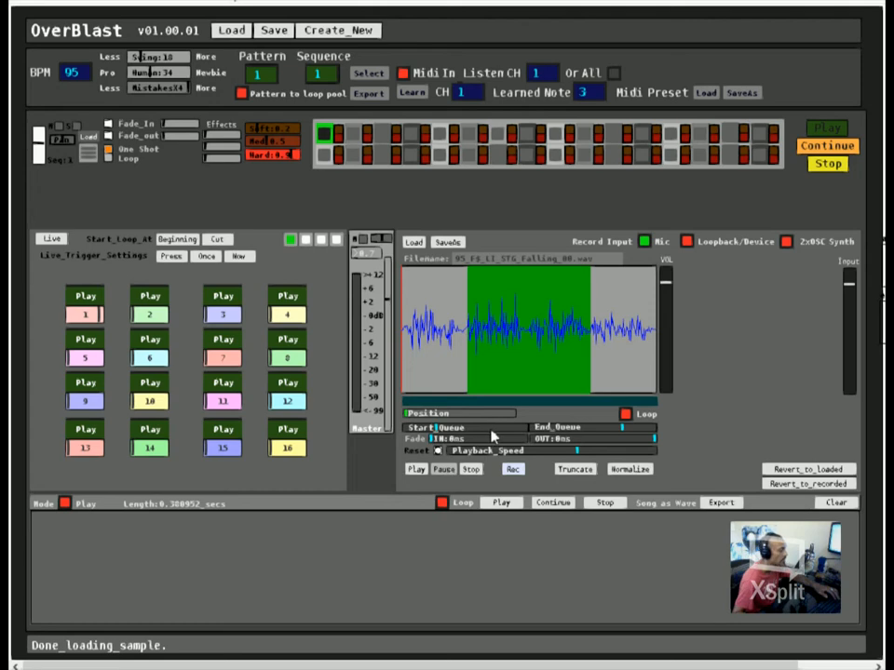
Step: Set the sample's fade-in to about 270 ms and its fade-out to 111 ms
left_click_drag(447, 440, 457, 438)
left_click_drag(572, 438, 561, 438)
mouse_move(465, 436)
left_mouse_down()
mouse_move(476, 437)
mouse_move(467, 437)
left_mouse_up()
left_click_drag(588, 435, 536, 434)
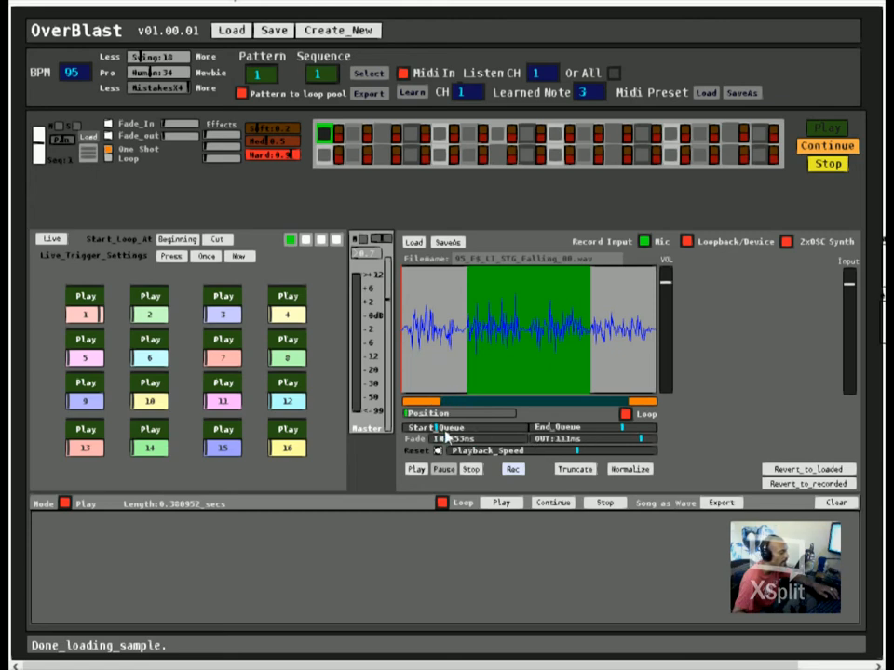
left_click_drag(452, 439, 435, 398)
mouse_move(443, 439)
left_mouse_down()
mouse_move(462, 440)
mouse_move(449, 433)
left_mouse_up()
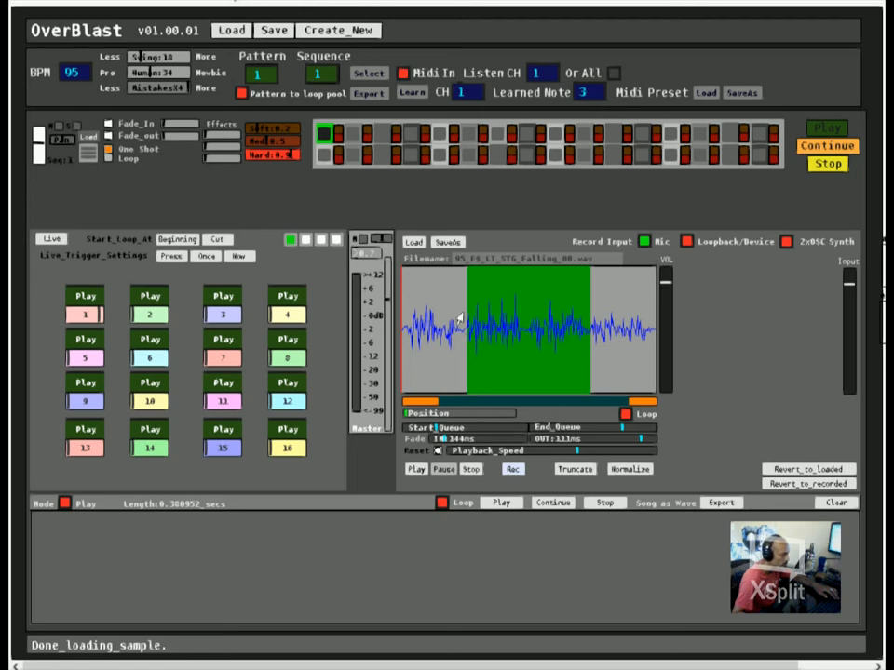
left_click(461, 439)
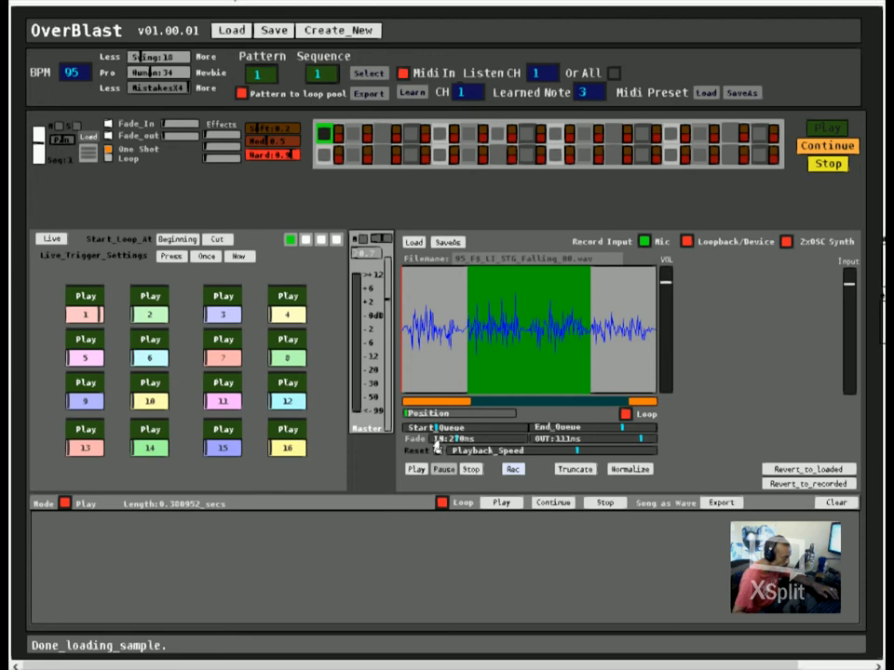
Step: Lower the sample's playback speed and reset it to the default
left_click_drag(476, 446, 497, 448)
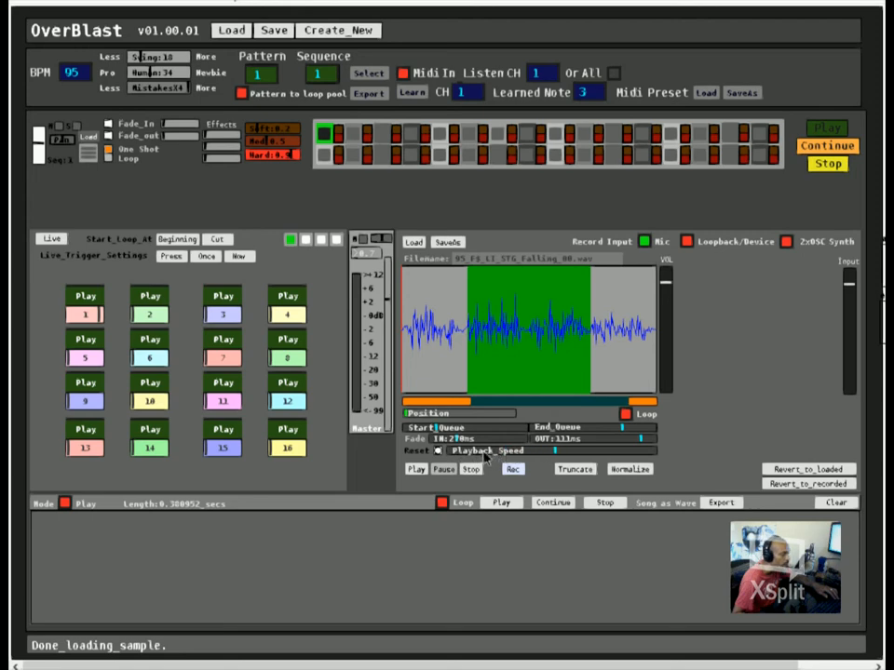
left_click_drag(506, 450, 536, 451)
left_click(438, 451)
left_click(438, 452)
left_click(440, 450)
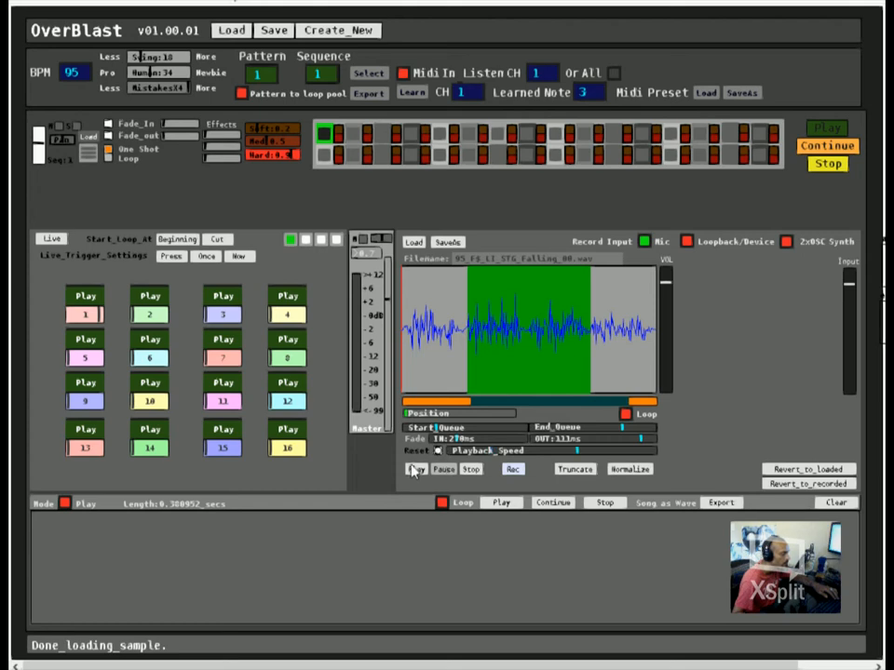
Step: Restore the start and end queues to the sample's full range, trying a shifted start queue and resetting it
left_click(410, 427)
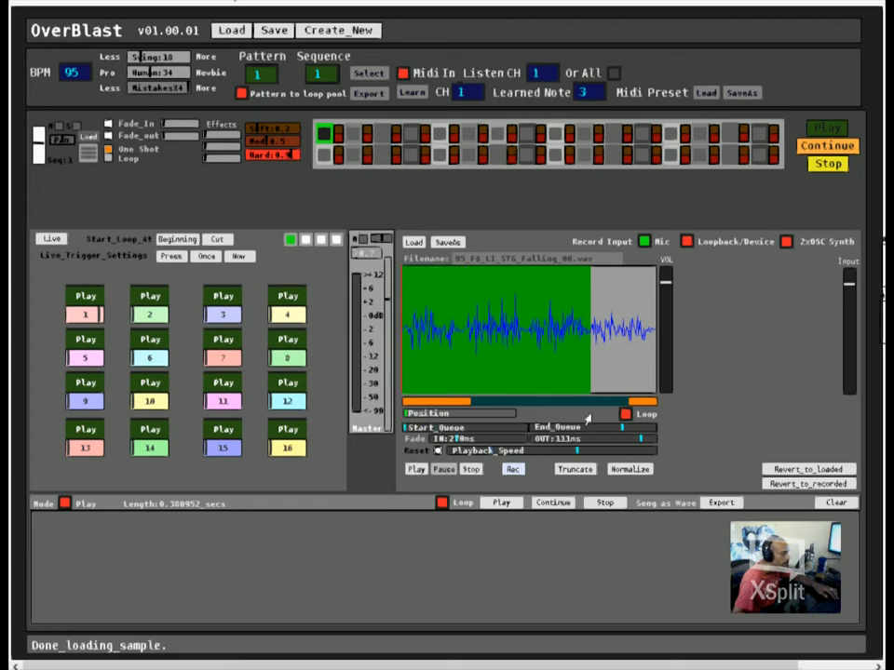
left_click(654, 427)
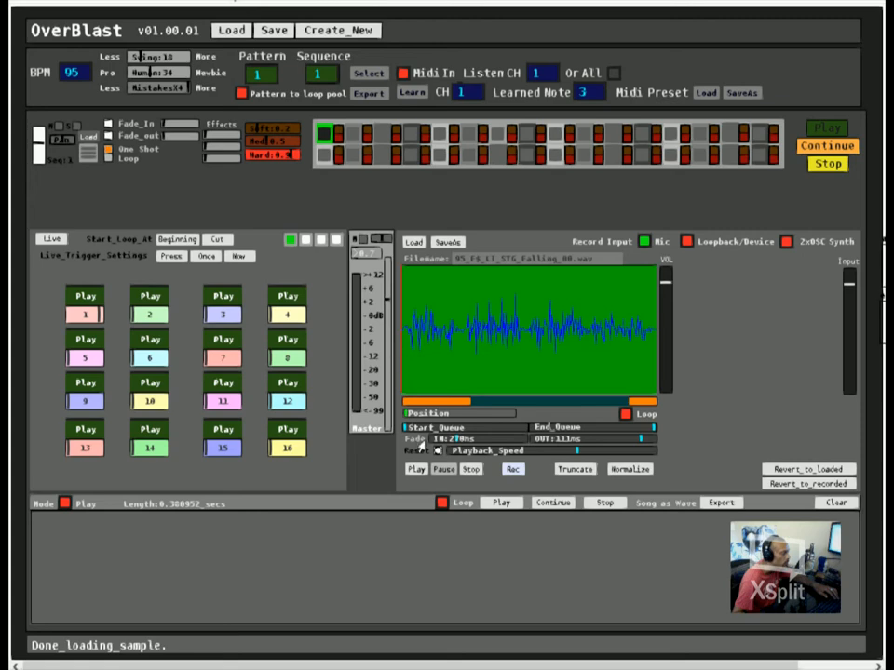
left_click_drag(434, 426, 450, 424)
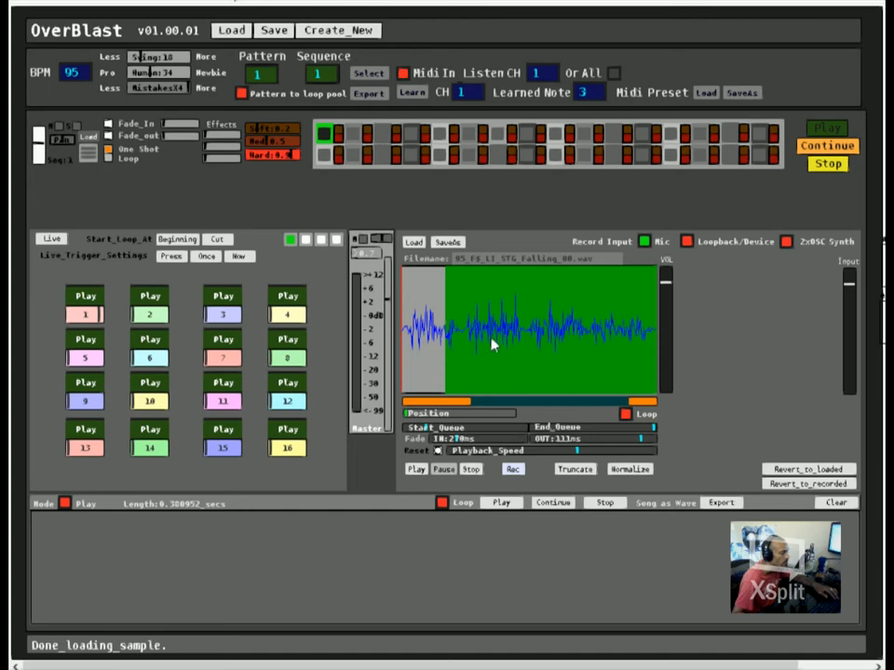
left_click(625, 414)
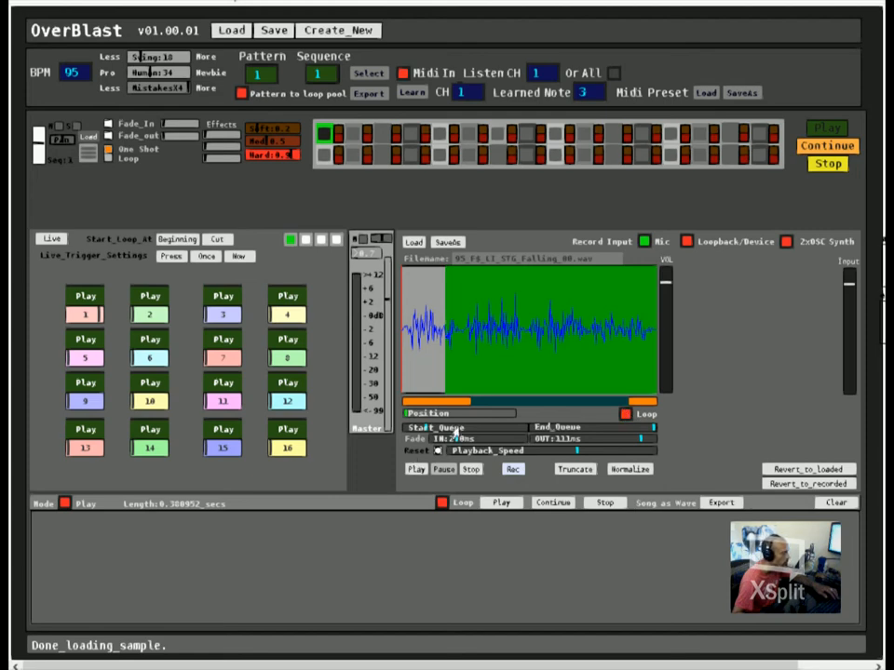
right_click(438, 427)
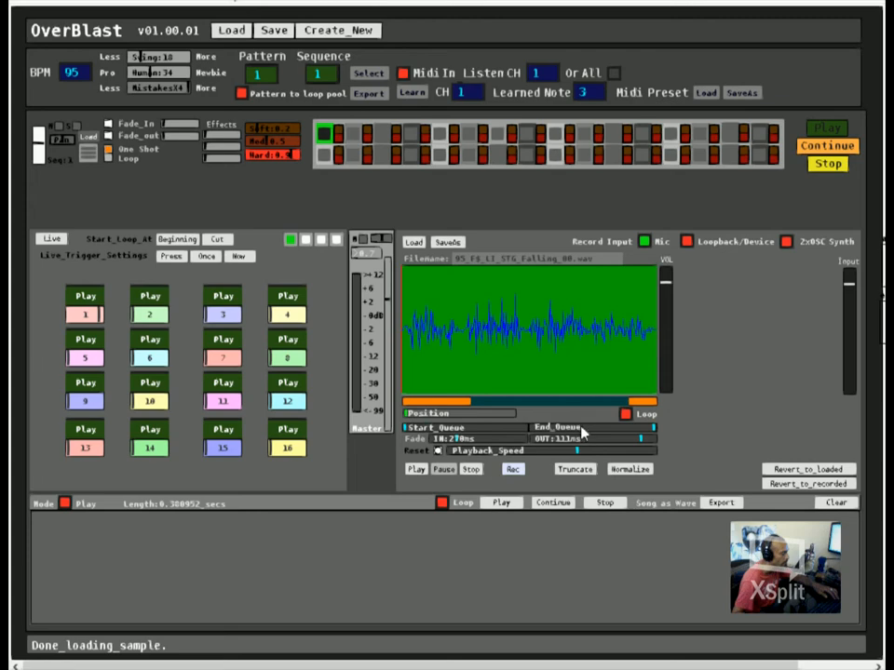
Step: Play the sample with looping on and set the start and end queues around the waveform's second phrase
left_click(416, 470)
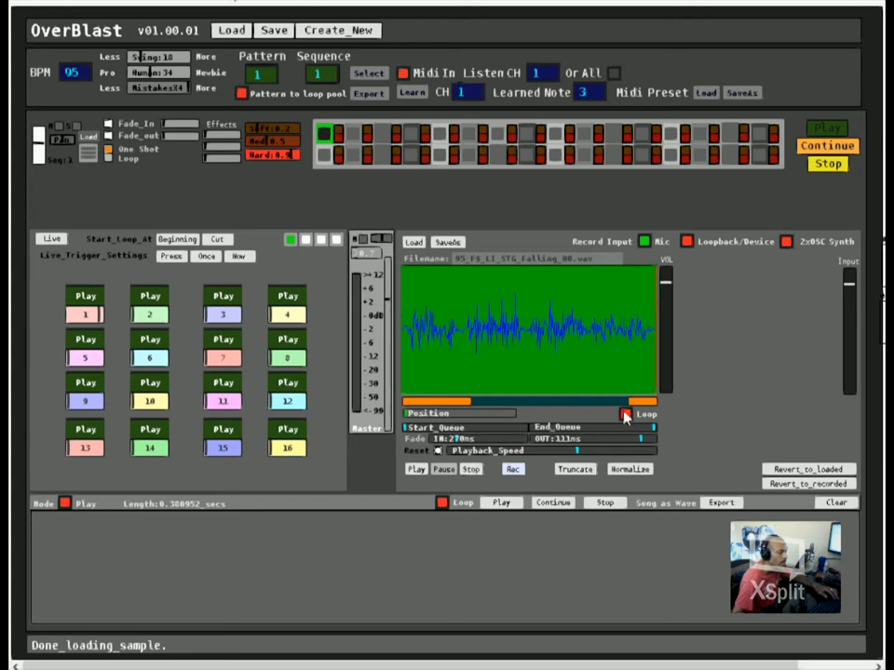
left_click(417, 470)
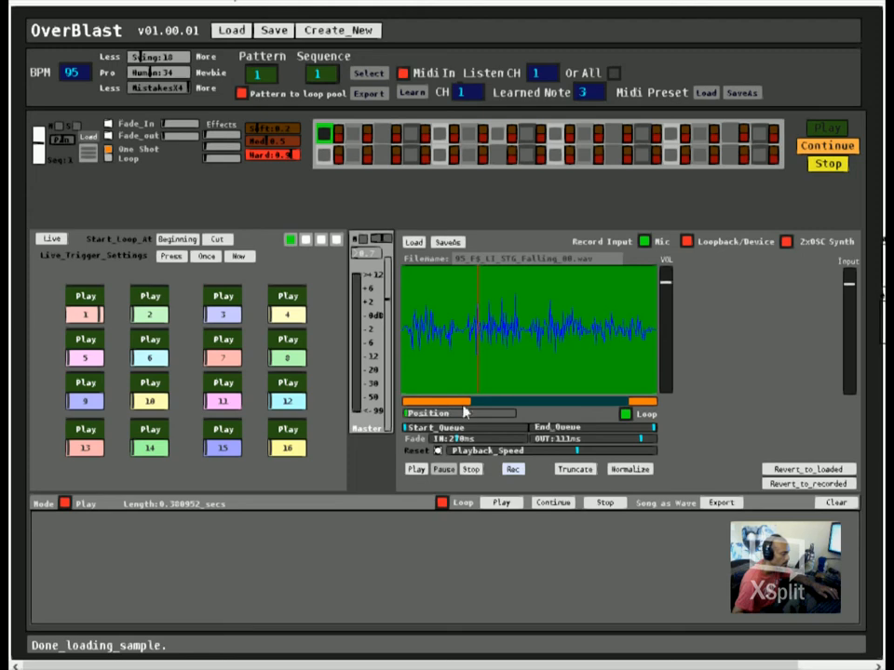
left_click_drag(426, 429, 457, 435)
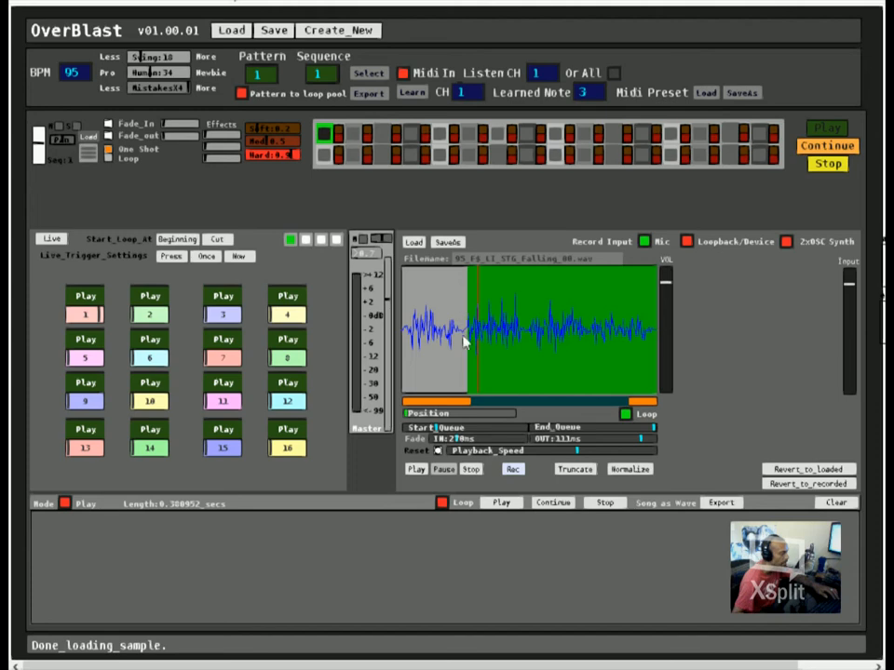
left_click_drag(592, 429, 526, 427)
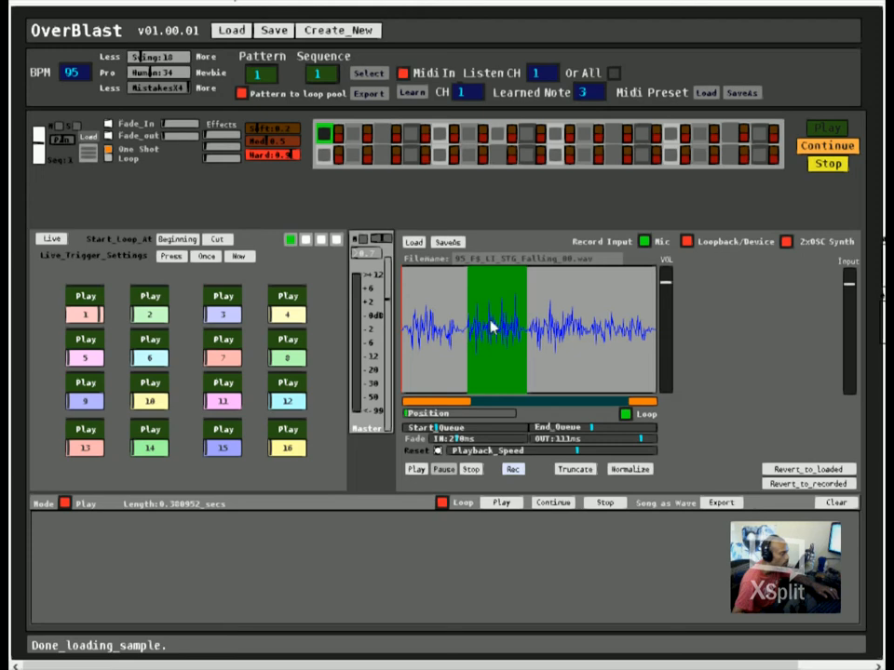
Step: Play the queued section of the sample and try the Loopback/Device record input, returning the input to Mic
left_click(413, 470)
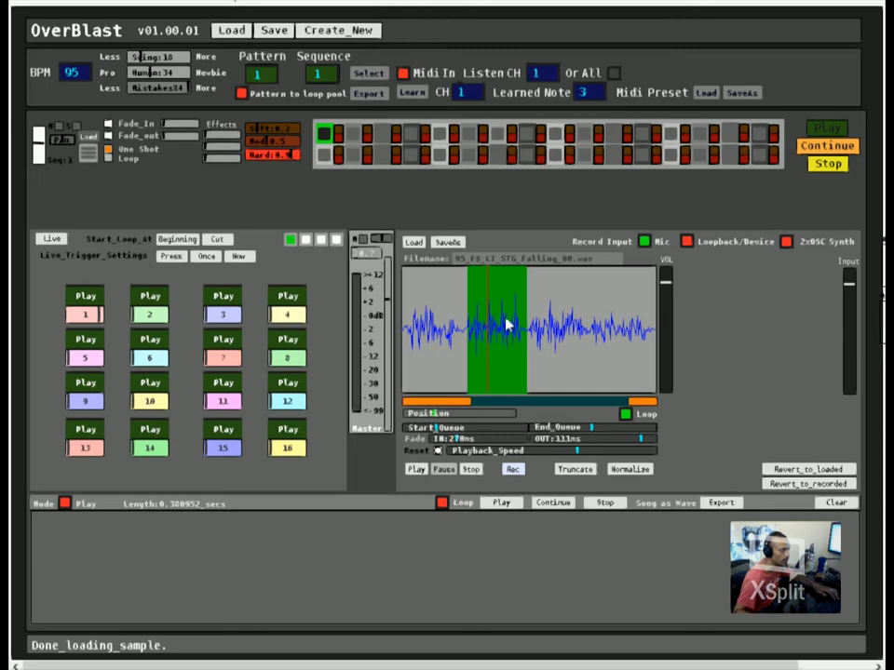
left_click(645, 242)
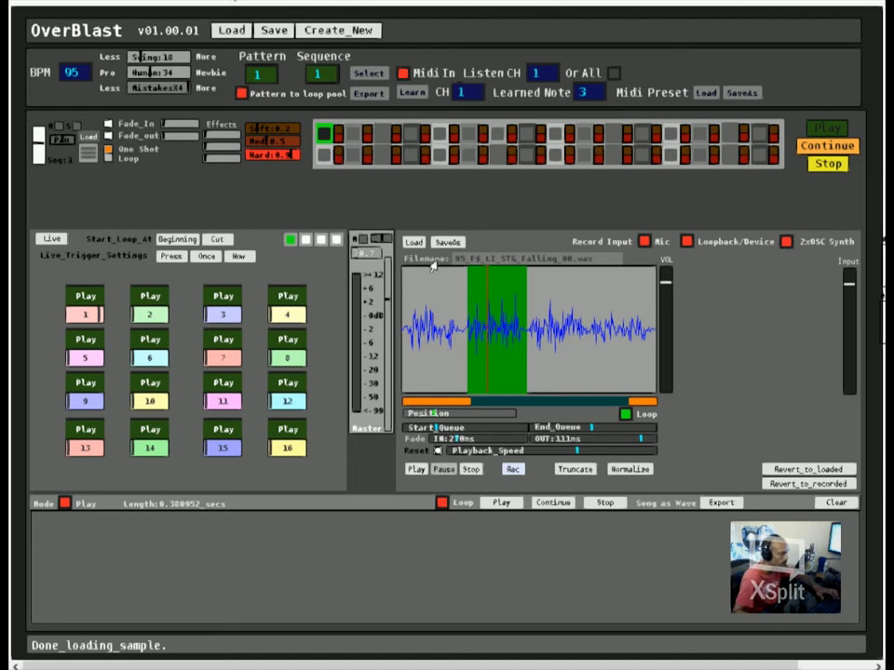
left_click(646, 243)
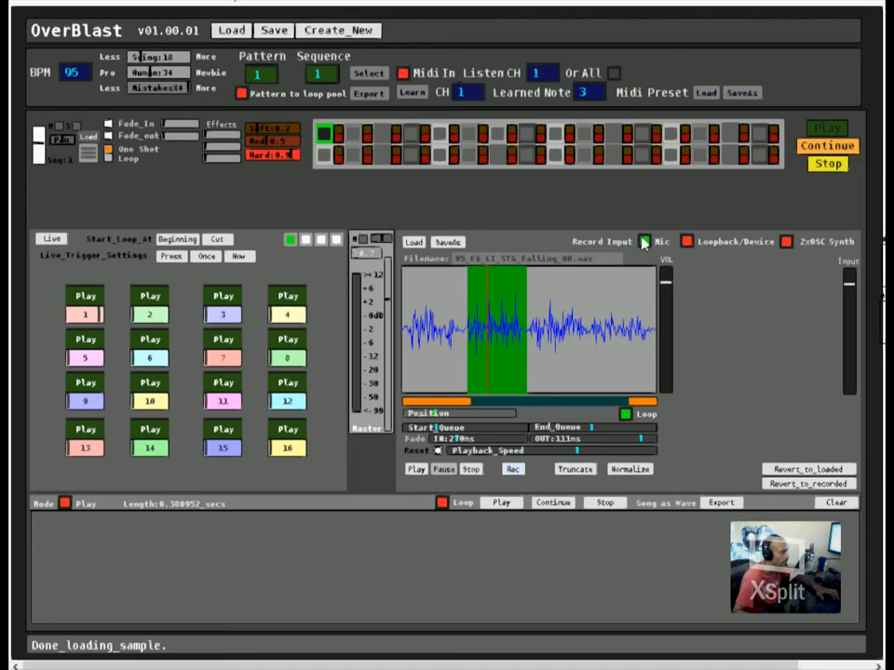
left_click(687, 242)
left_click(686, 243)
left_click(644, 242)
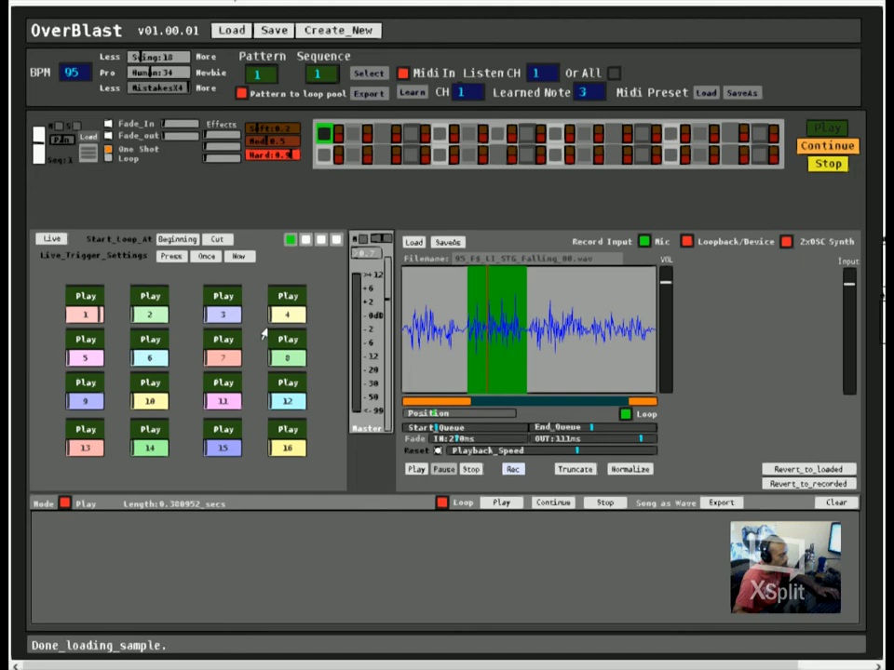
Step: Record and play back a short microphone take, and set its start and end queues tightly around the recorded sound
left_click(513, 468)
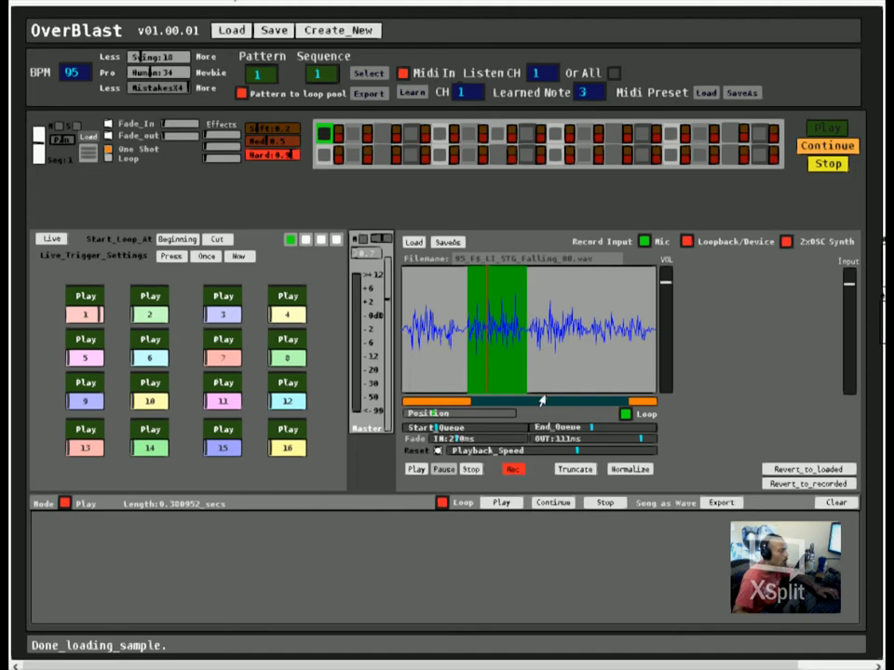
left_click(513, 469)
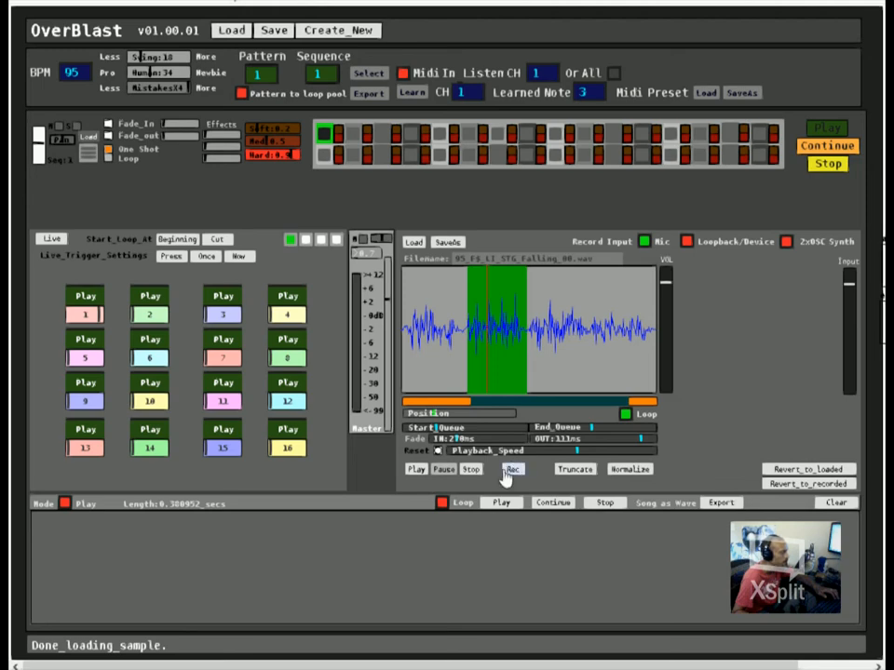
left_click(417, 471)
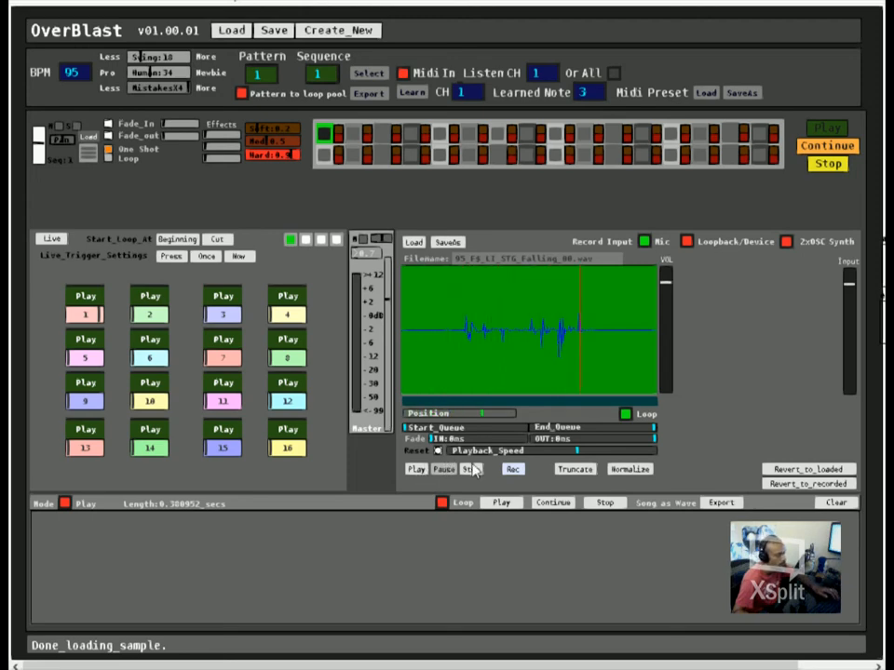
left_click(473, 469)
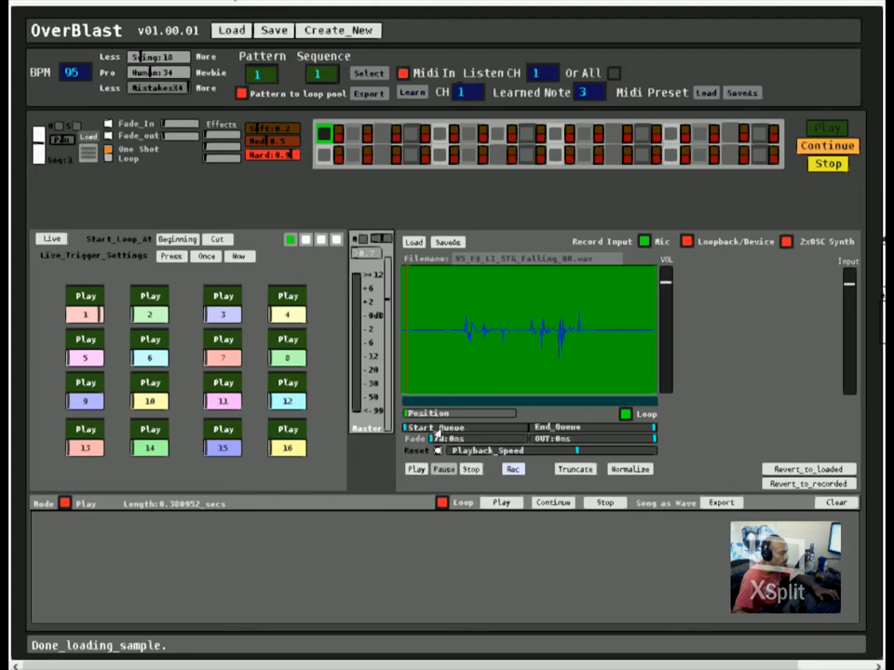
left_click_drag(439, 431, 475, 430)
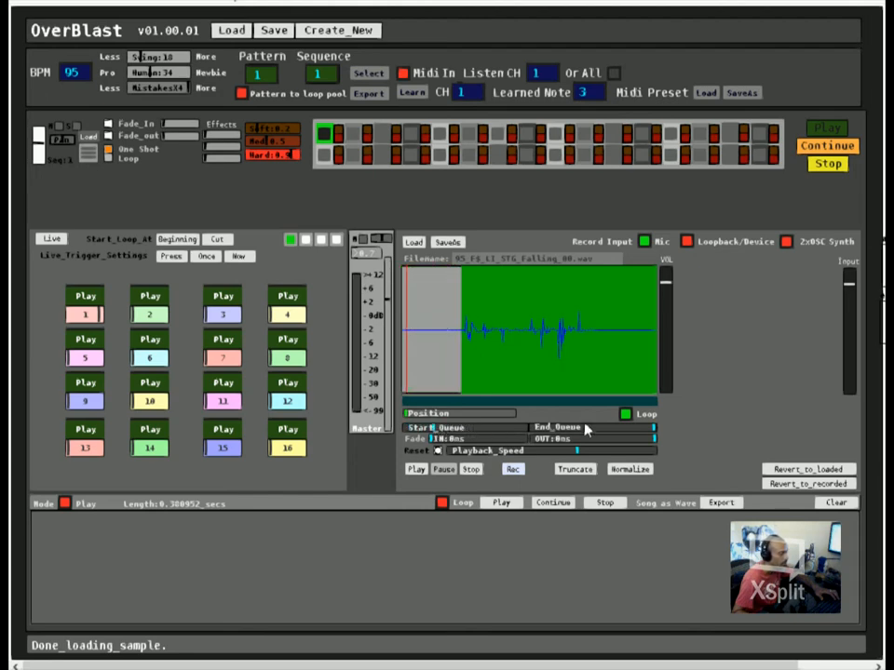
left_click_drag(584, 429, 547, 433)
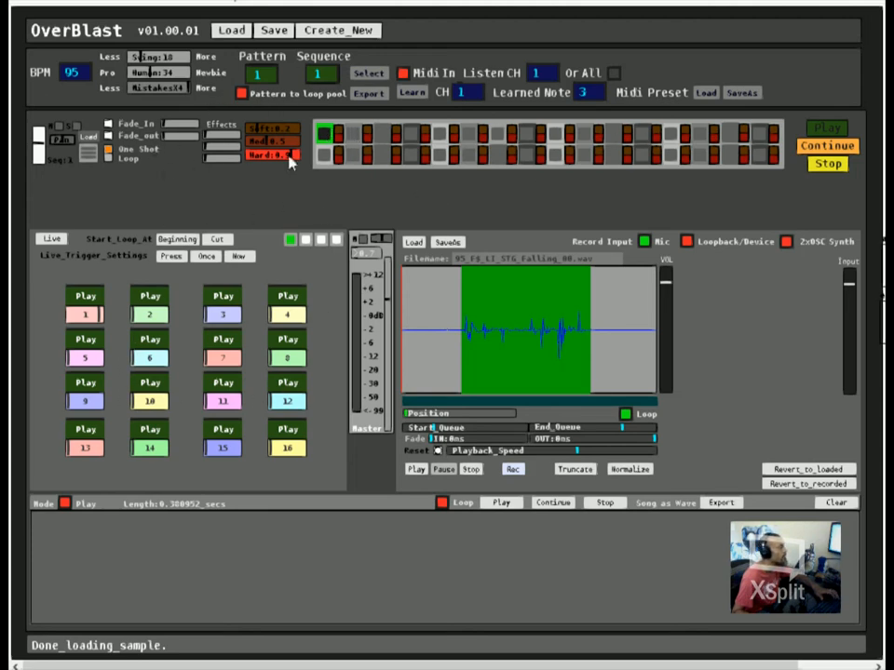
Step: Turn off the Mic record input, trying the pattern-to-loop-pool, Loopback/Device and 2xOSC Synth switches and leaving them off
left_click(241, 94)
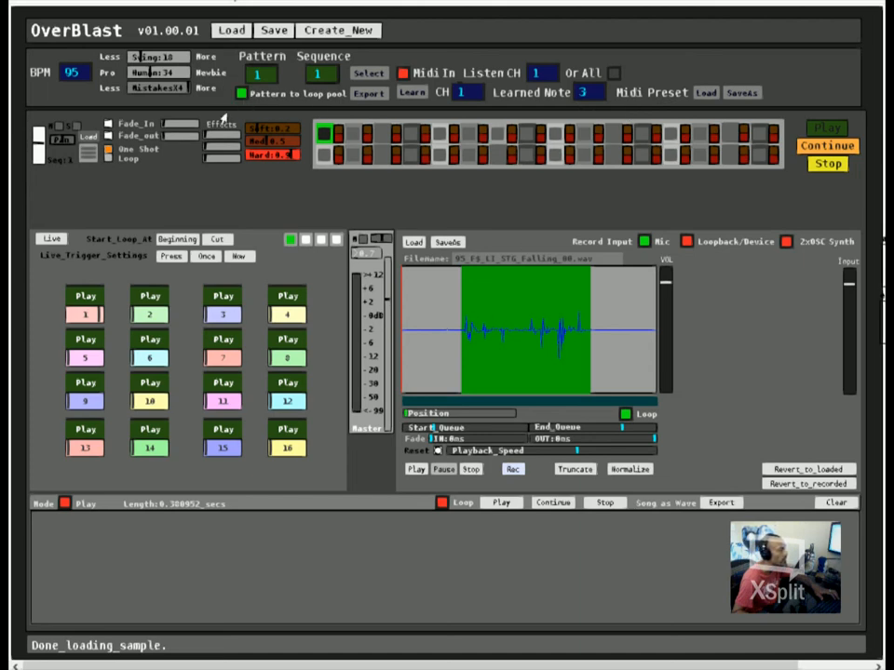
left_click(241, 94)
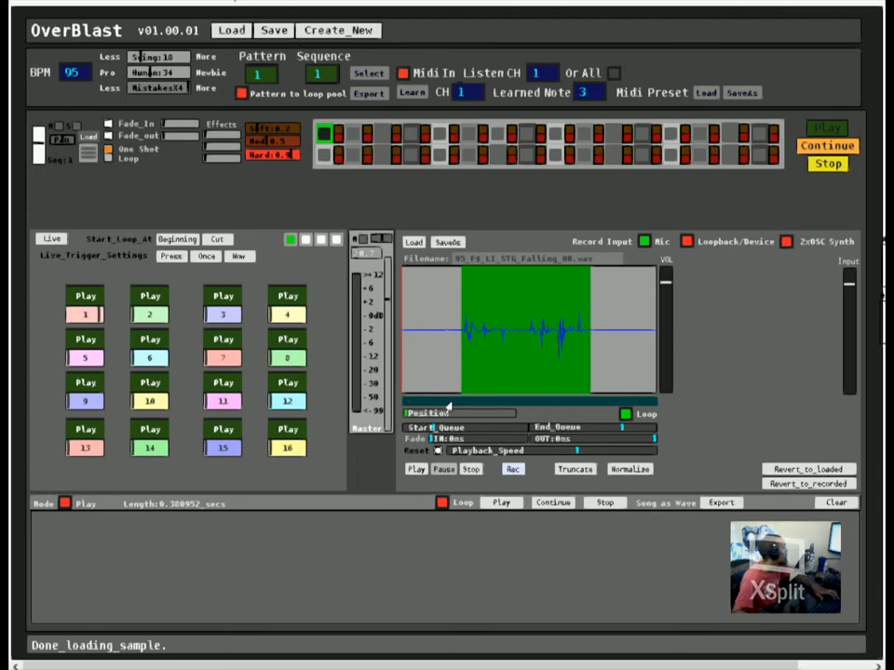
left_click(646, 242)
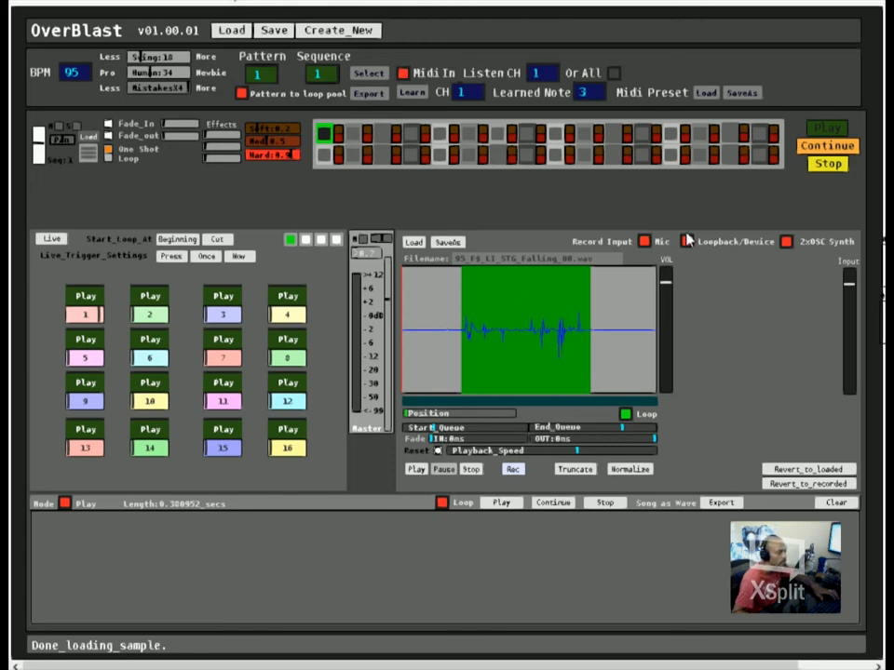
left_click(688, 241)
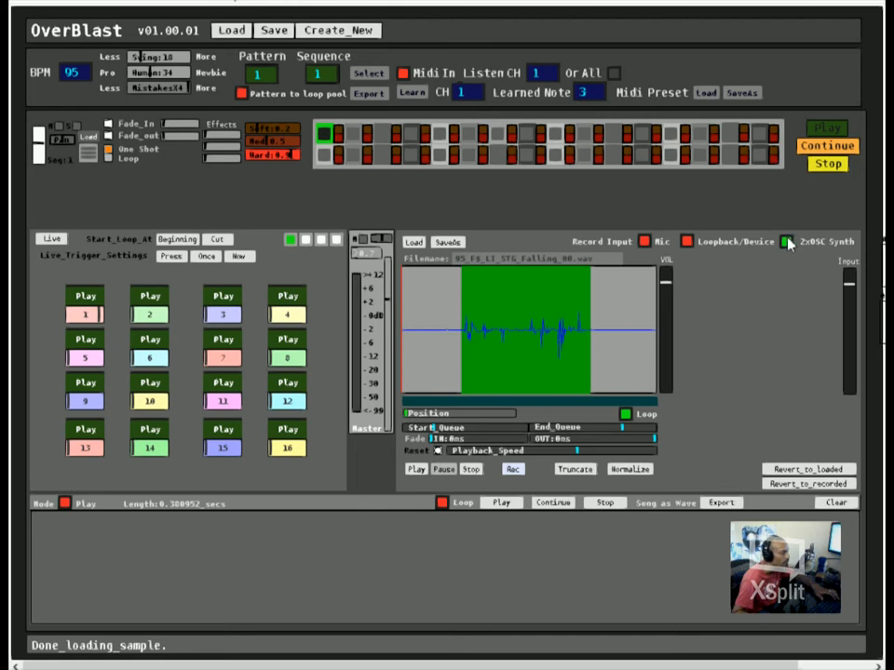
left_click(787, 242)
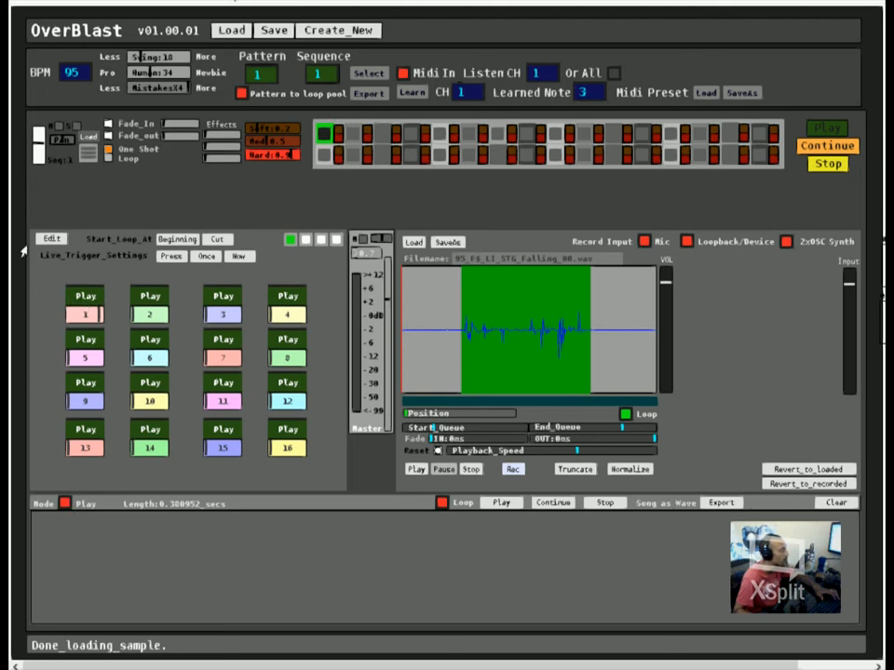
Step: Toggle the song section between Play and Program modes with the loop pool in live view, ending in Program mode
left_click(64, 503)
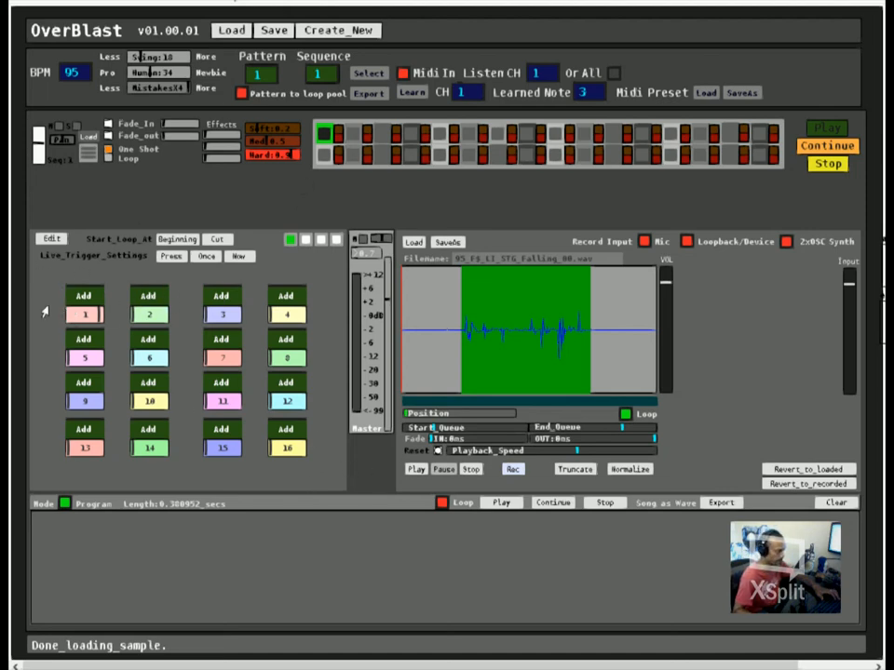
left_click(51, 239)
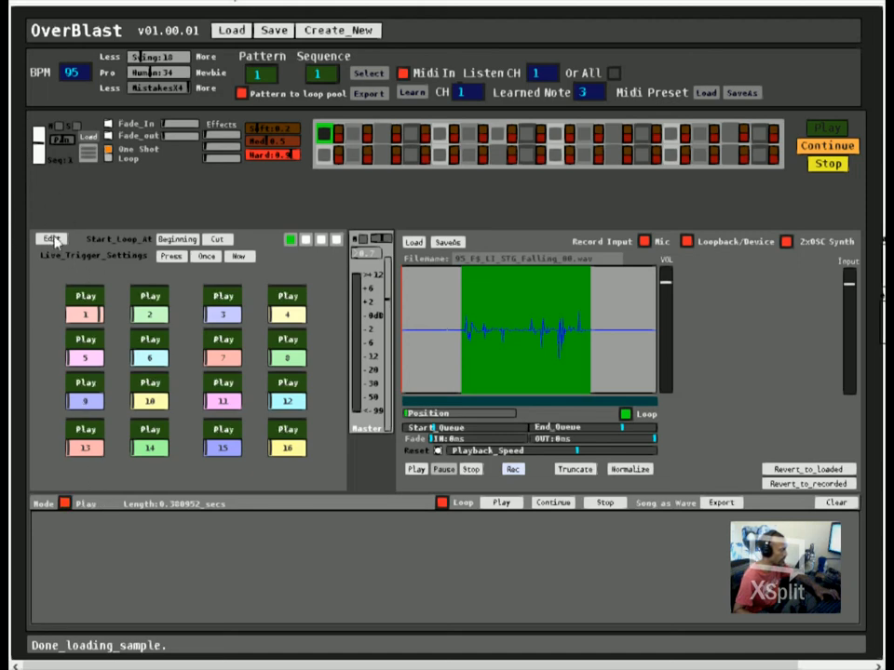
left_click(65, 502)
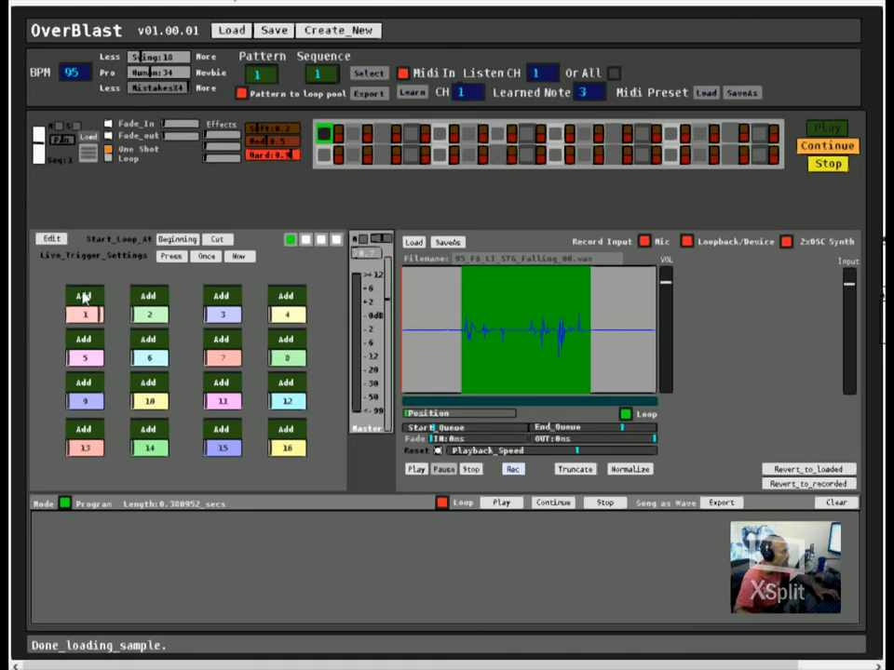
left_click(66, 503)
left_click(65, 504)
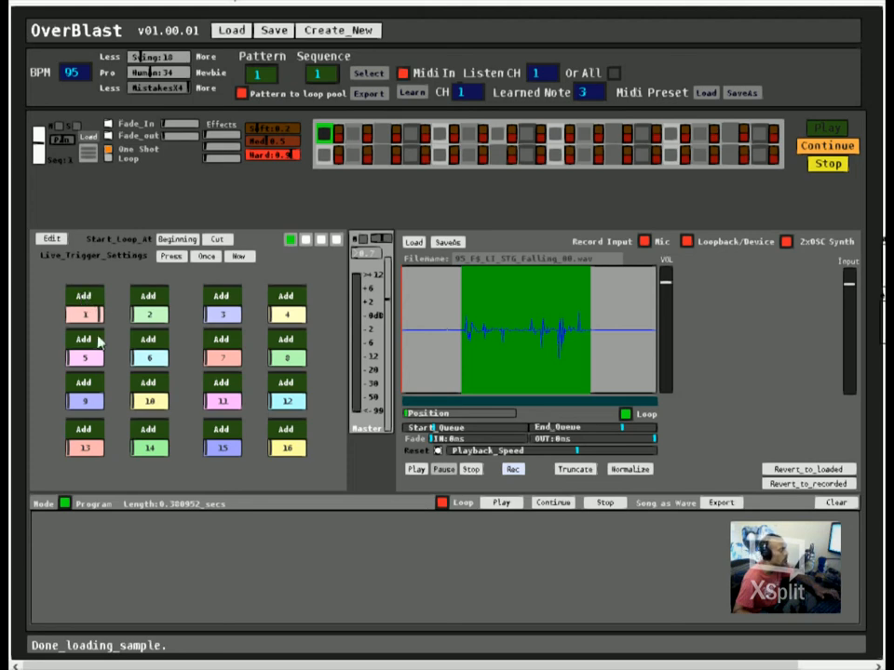
Step: Try adding loop 1 twice and loop 2 once to the song sequence, and clear the sequence
left_click(84, 296)
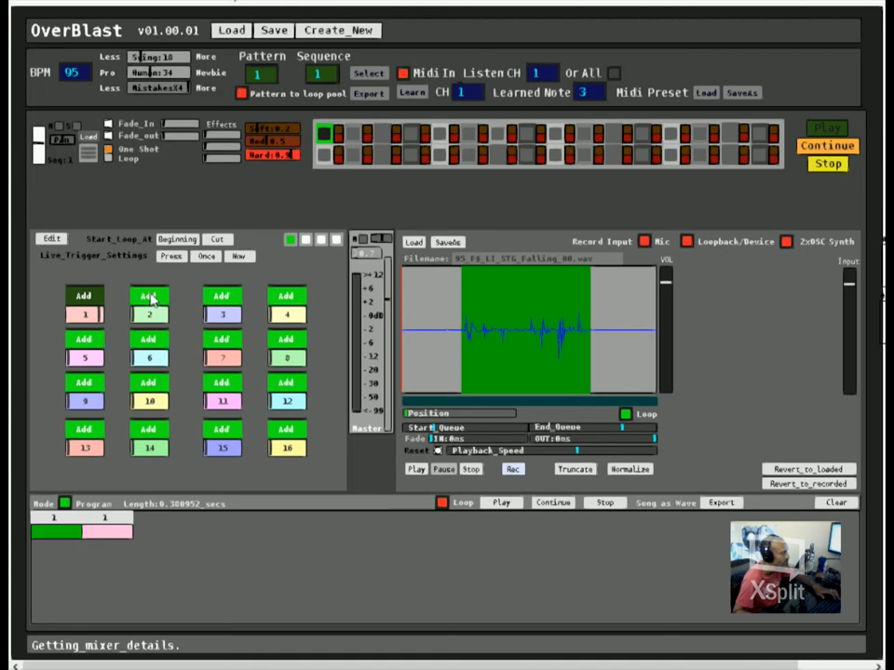
left_click(150, 296)
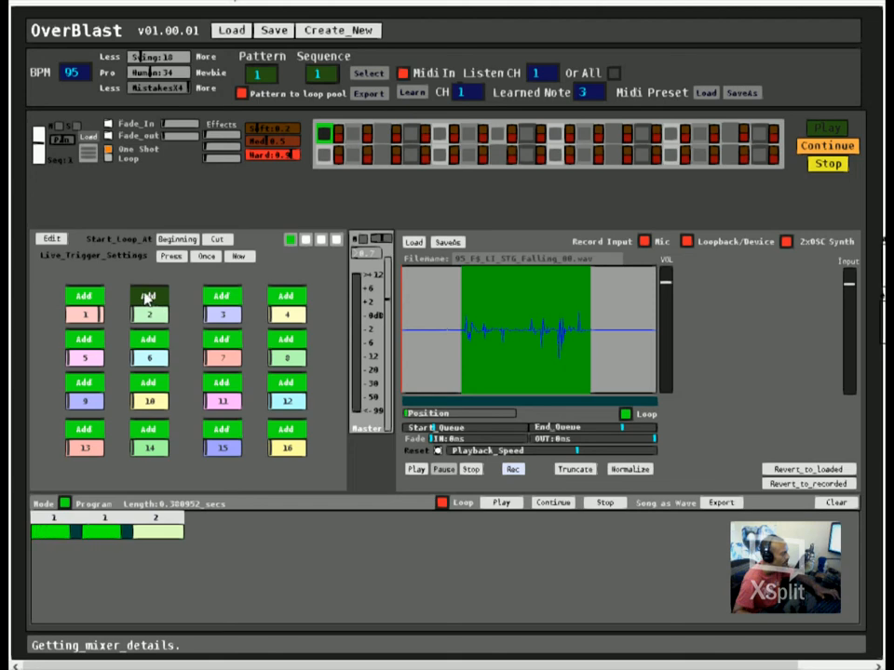
left_click(64, 503)
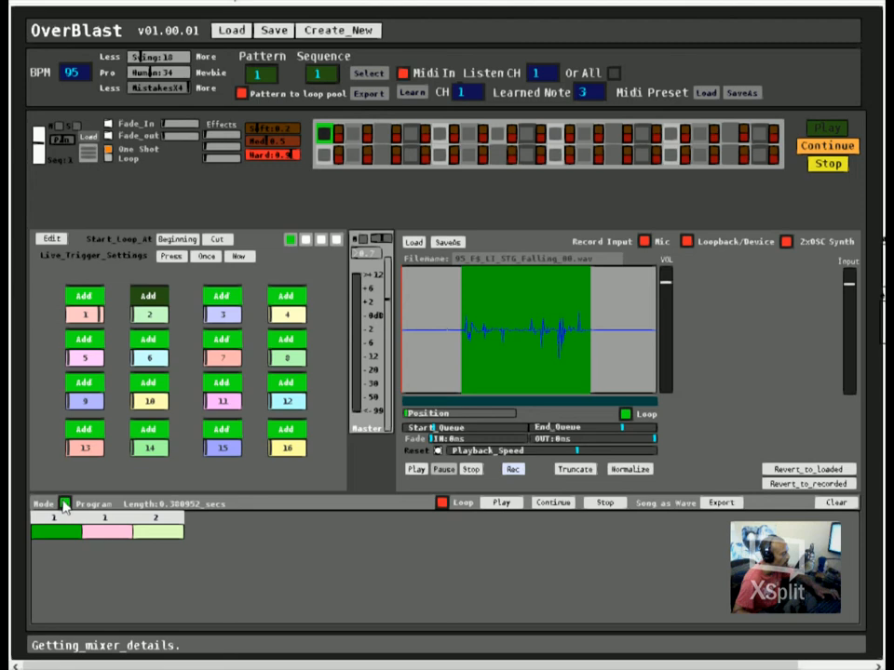
left_click(835, 503)
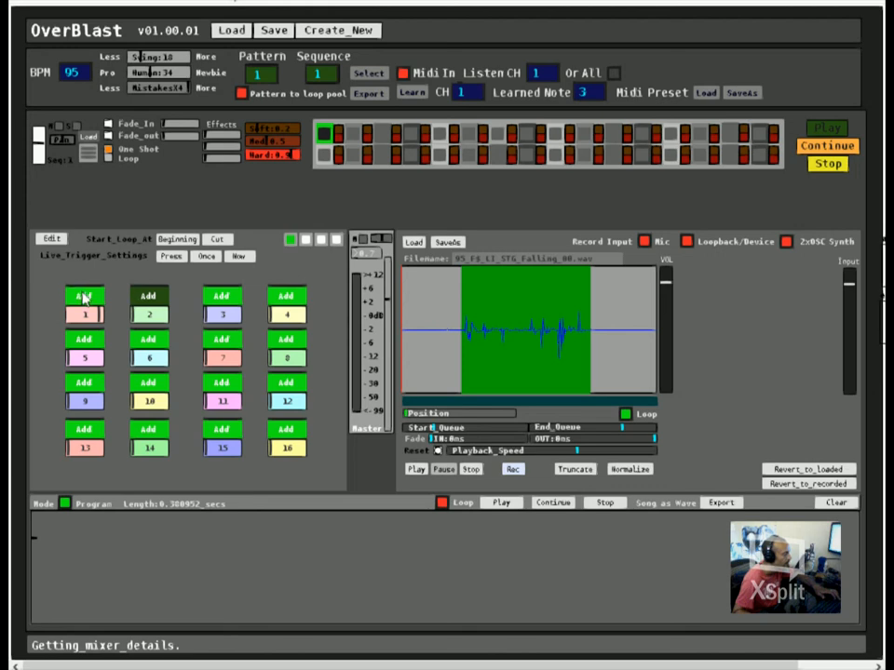
Step: Build a four-block song sequence from the pool loops in the order 2, 1, 2, 1
left_click(141, 296)
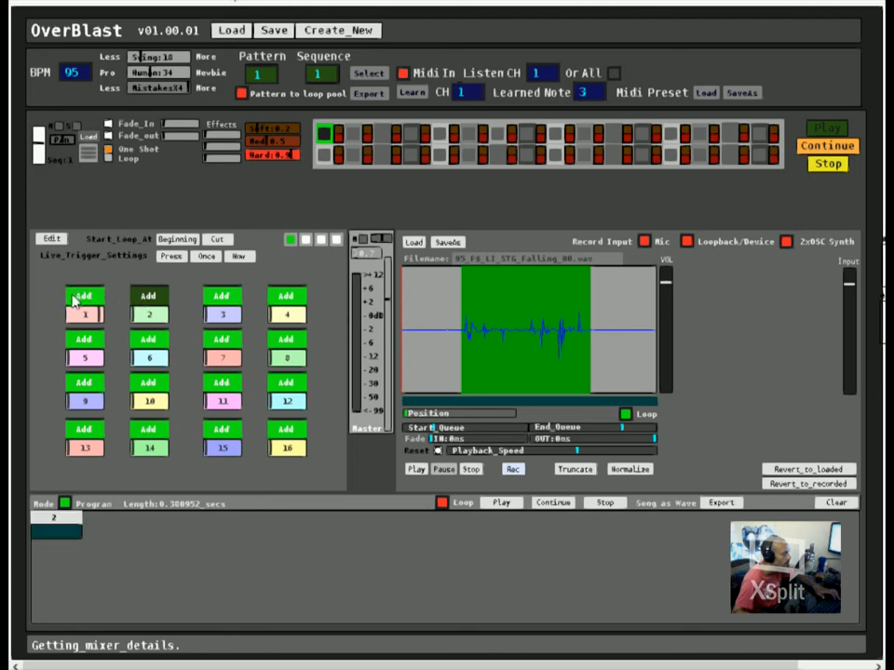
left_click(76, 298)
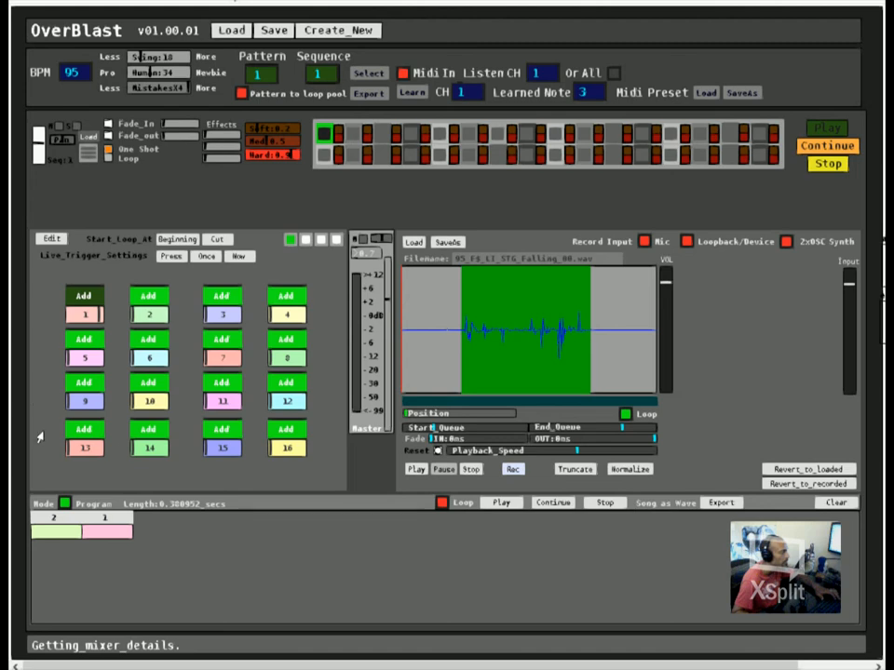
left_click(56, 532)
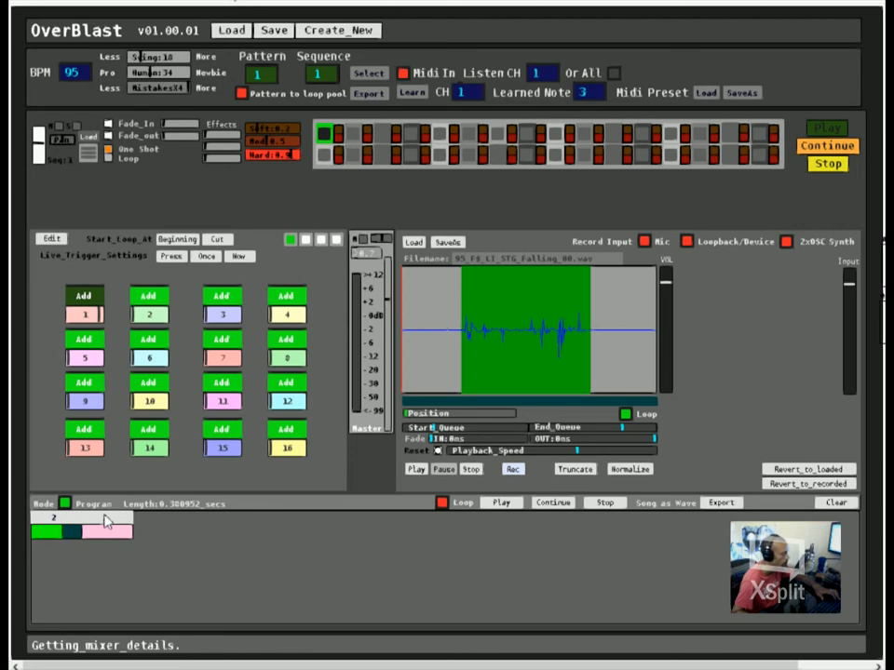
left_click(105, 523)
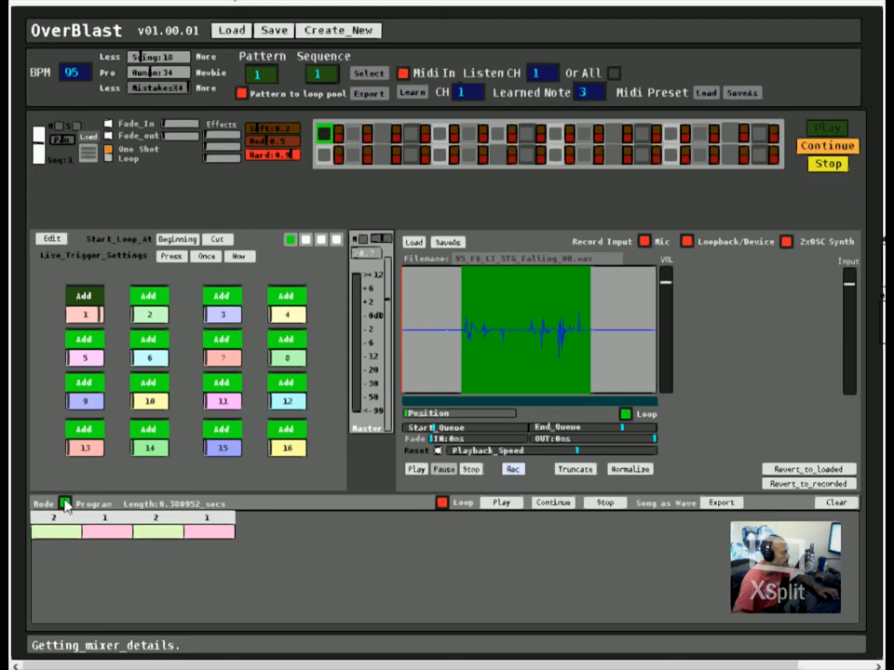
Step: Switch the song section to Play mode and play the sequence with looping off and on, leaving looping on and playback stopped
left_click(65, 503)
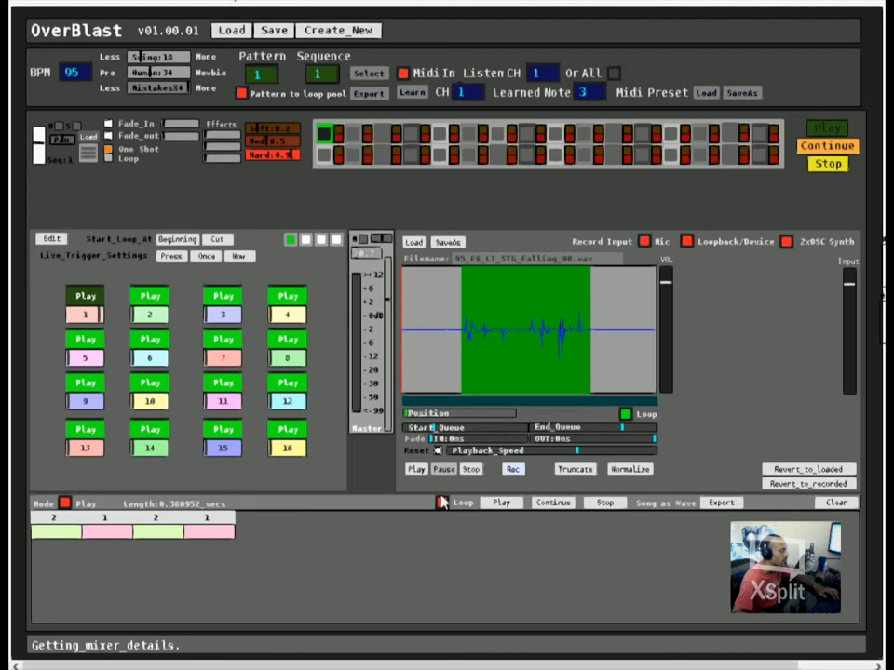
left_click(500, 503)
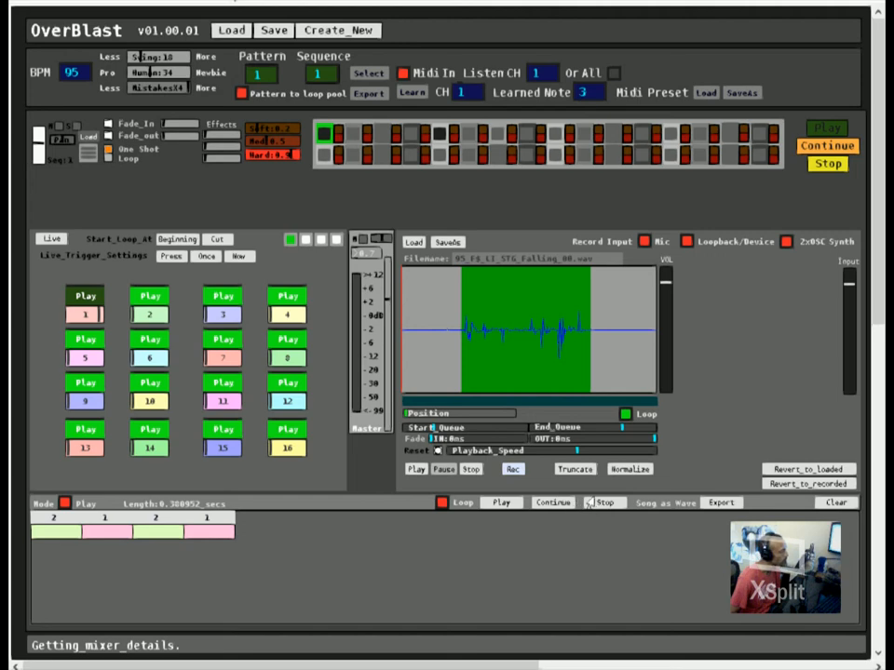
left_click(441, 502)
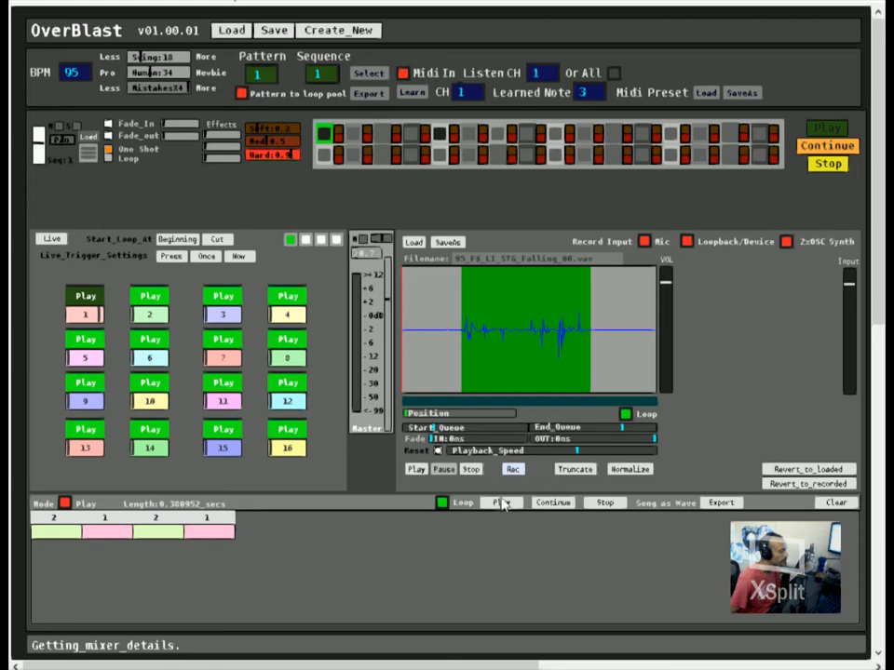
left_click(505, 503)
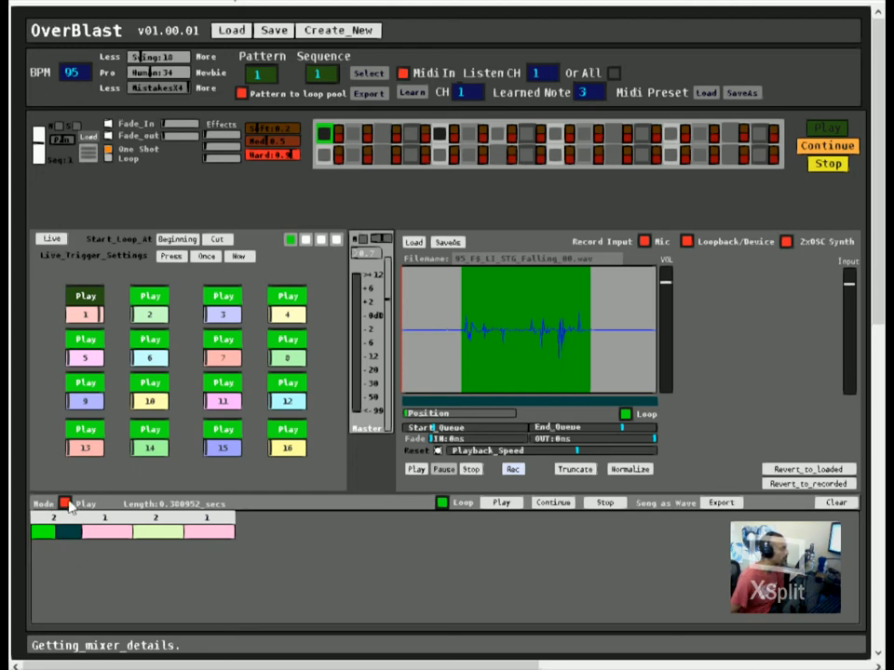
left_click(441, 503)
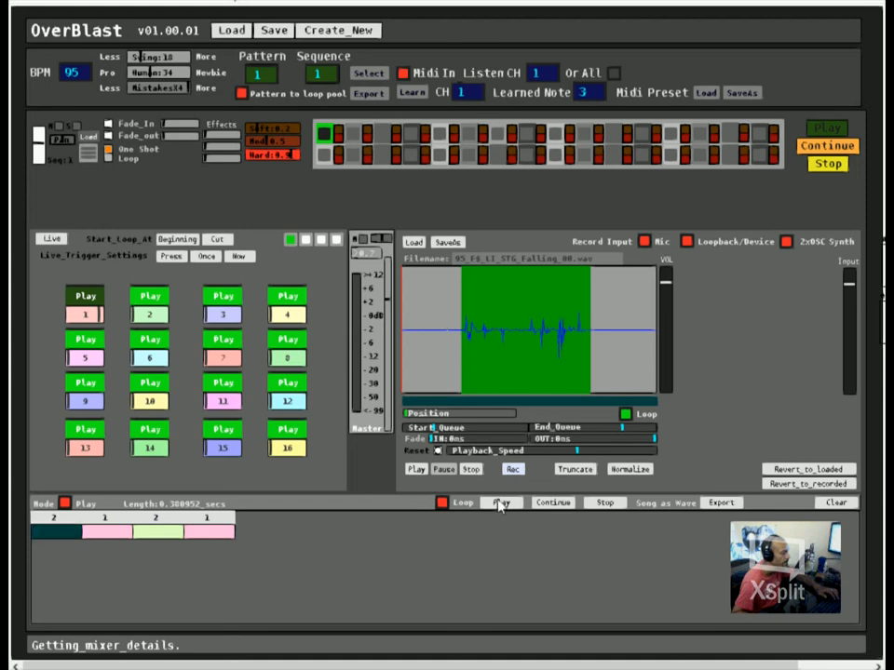
left_click(602, 503)
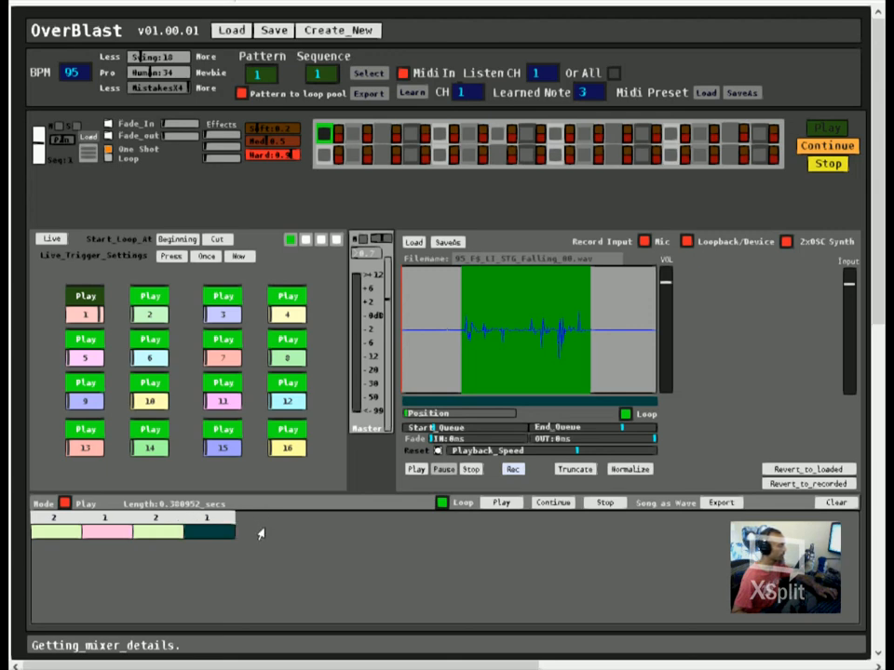
left_click(605, 504)
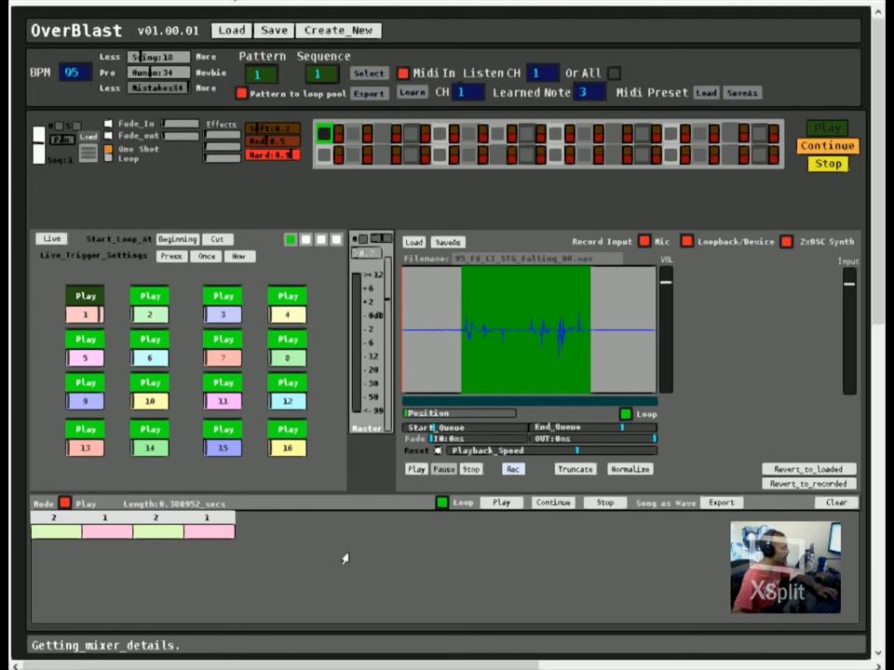